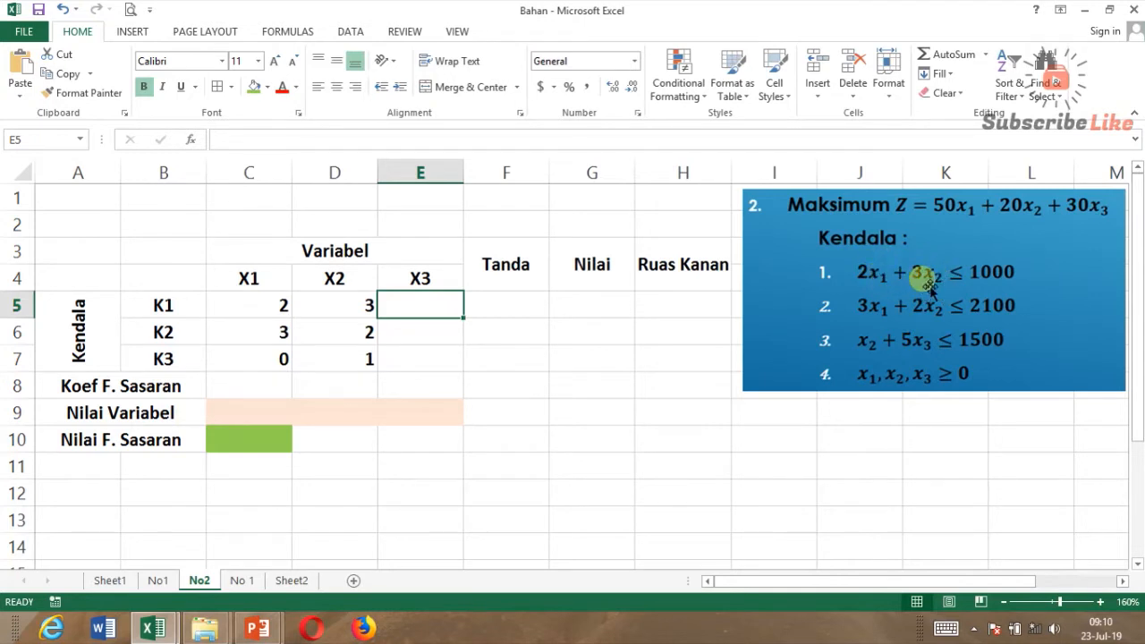
Step: Enter the X3 coefficients of constraints K1 to K3 as 0, 0 and 5 in cells E5:E7
{"action": "type", "text": "0"}
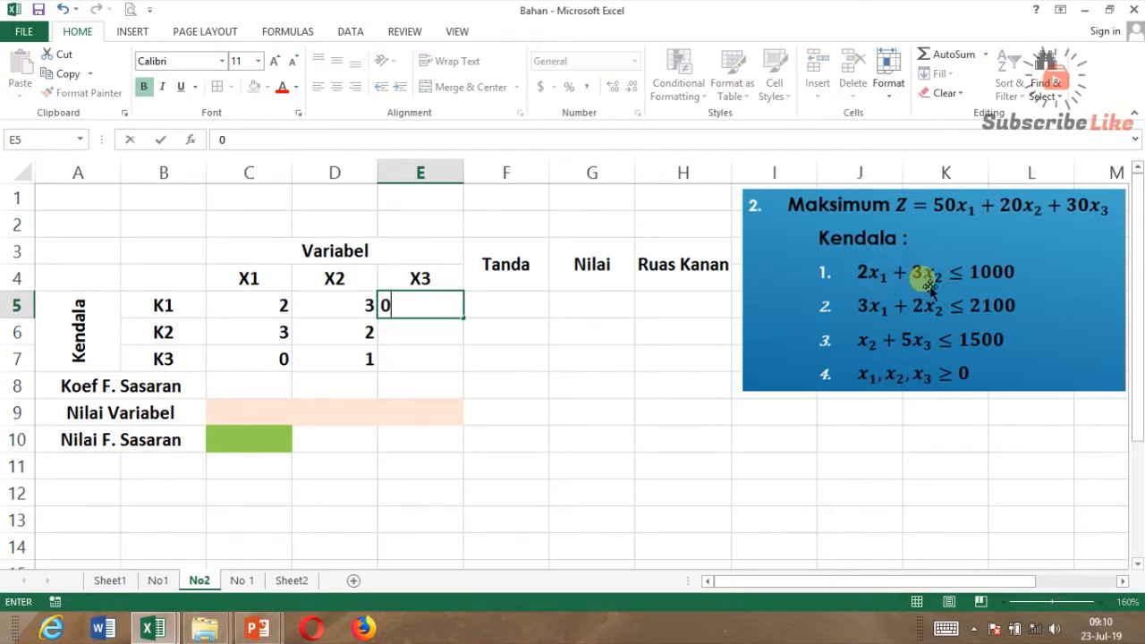
{"action": "key", "text": "Return"}
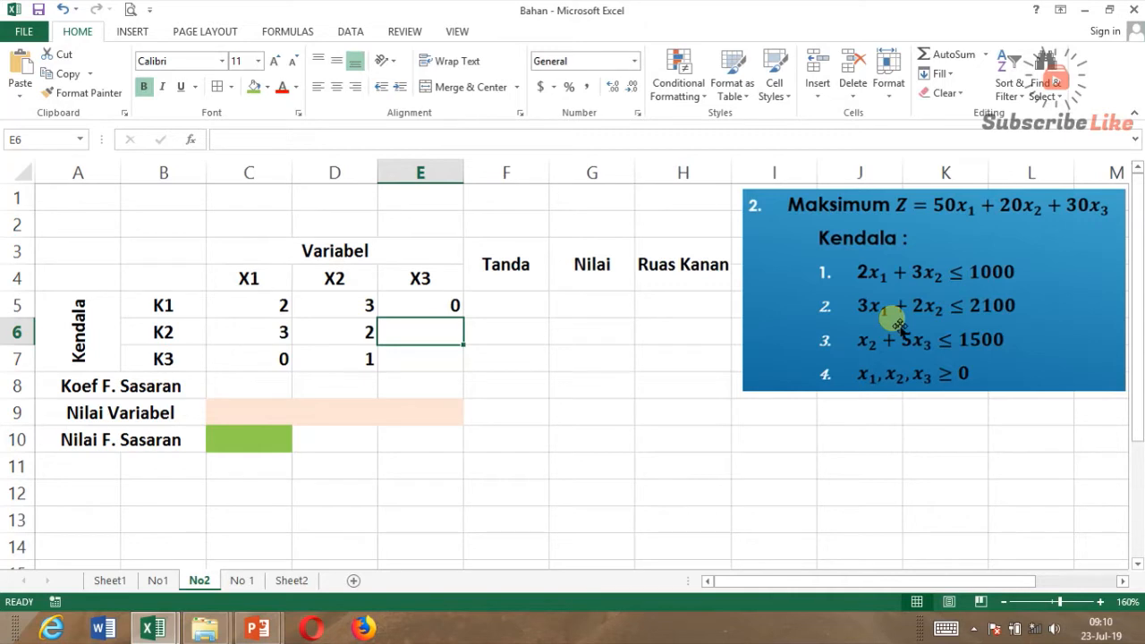
{"action": "type", "text": "0"}
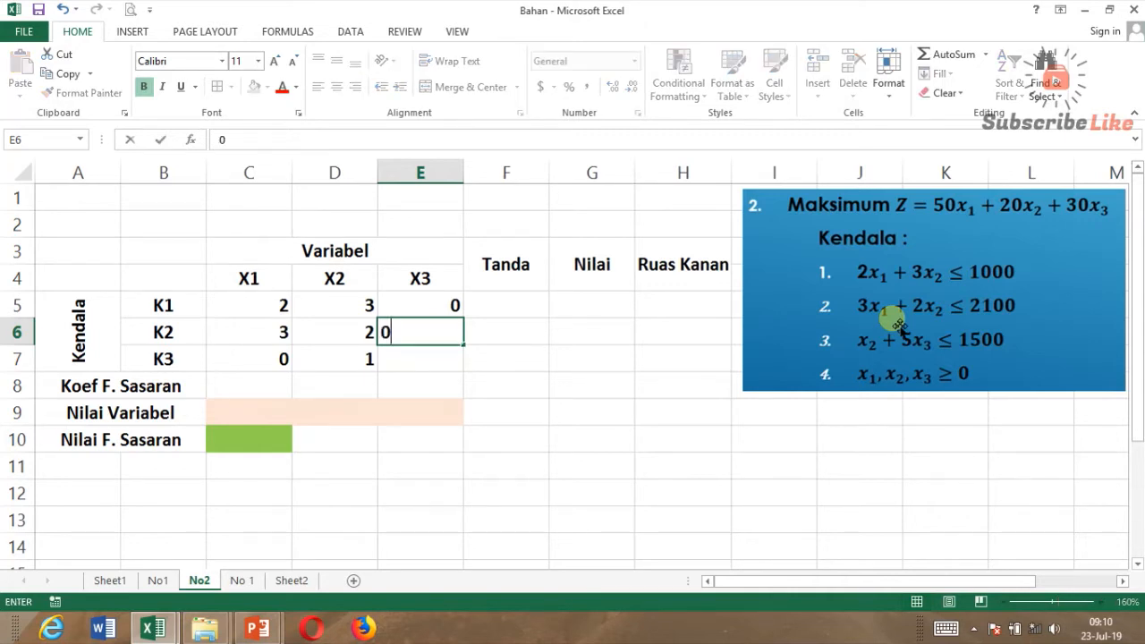
{"action": "key", "text": "Return"}
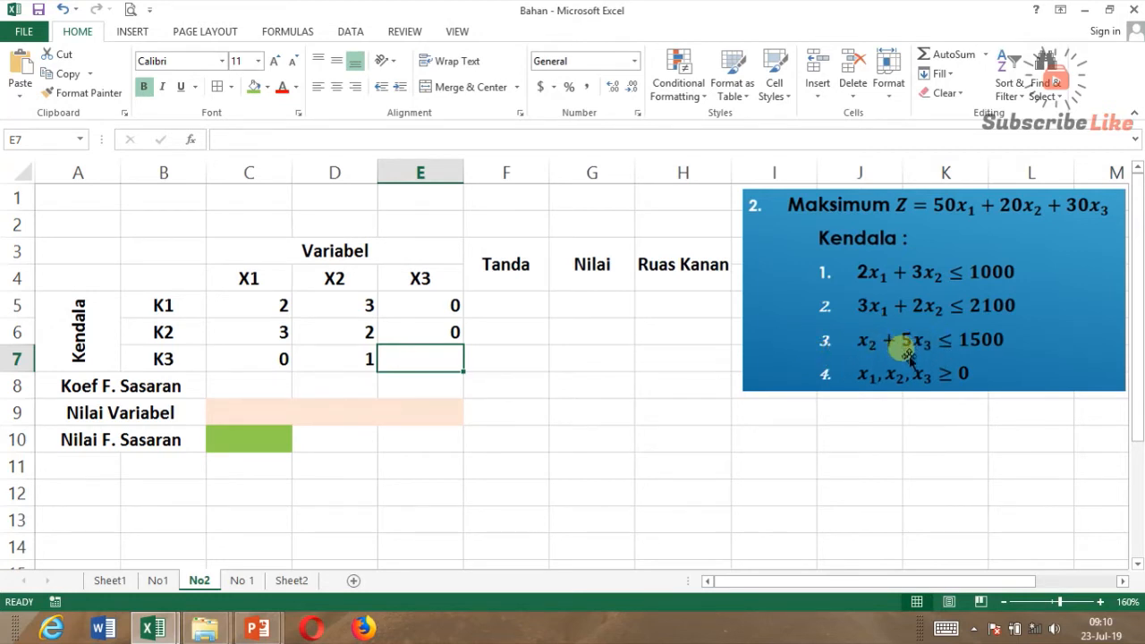
{"action": "type", "text": "5"}
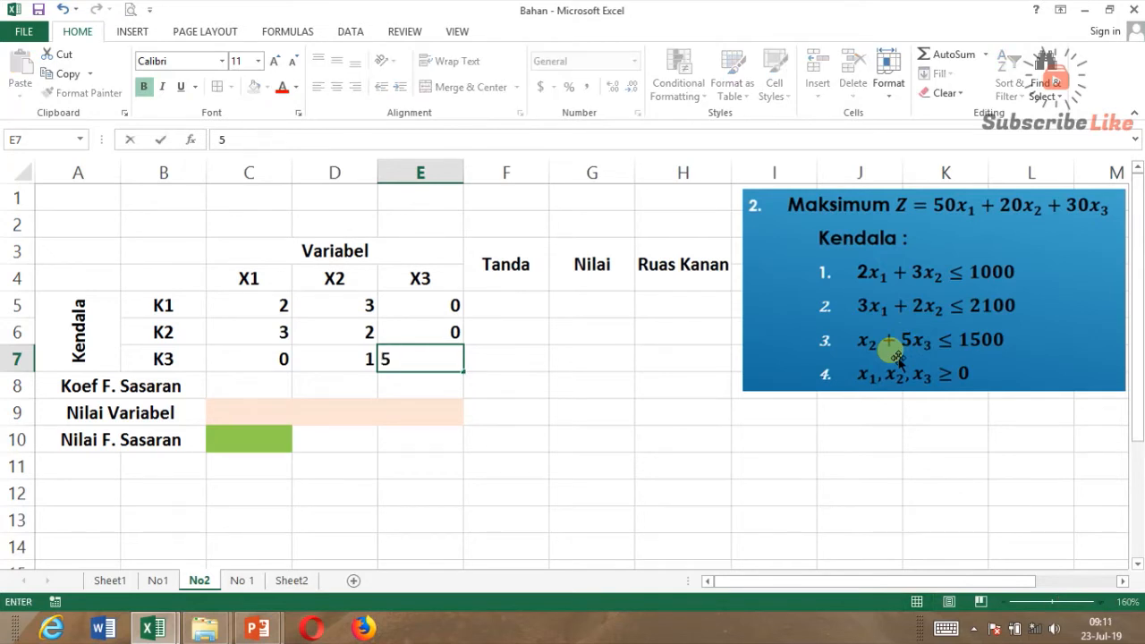
{"action": "key", "text": "Return"}
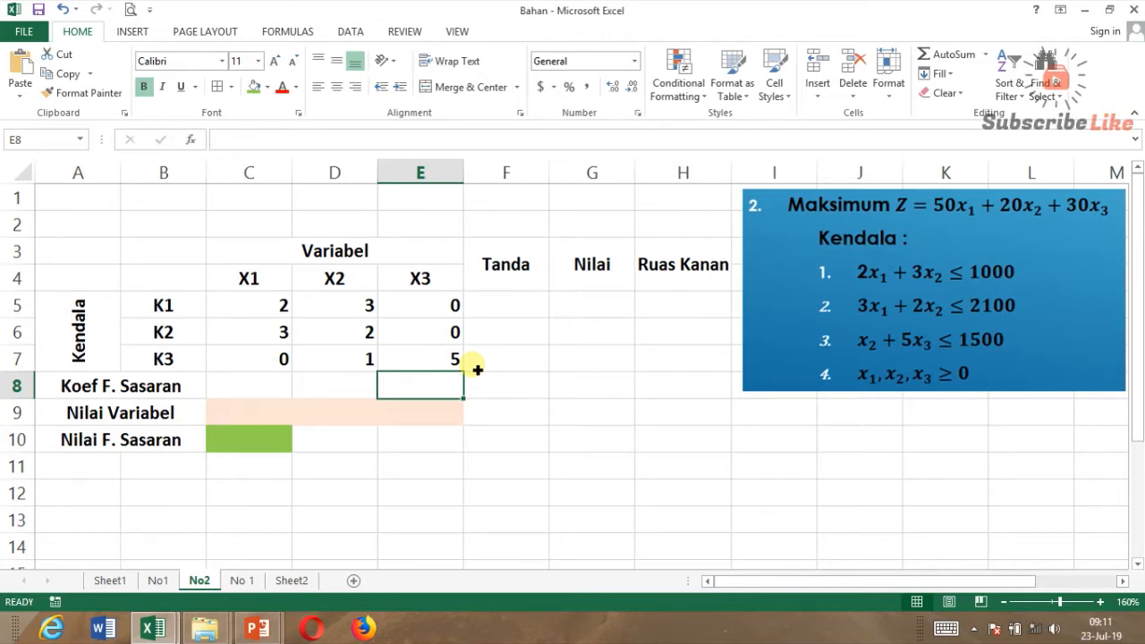
Step: Fill the Koef F. Sasaran row with the objective coefficients 50, 20 and 30 in cells C8:E8
{"action": "left_click", "coordinate": [270, 385]}
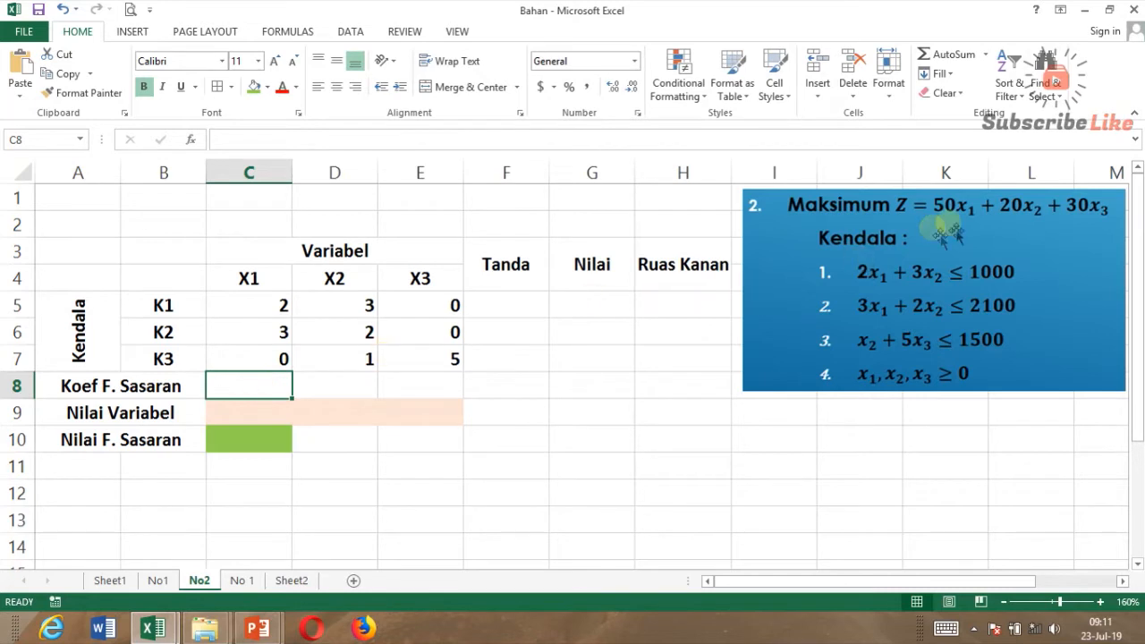
{"action": "type", "text": "50"}
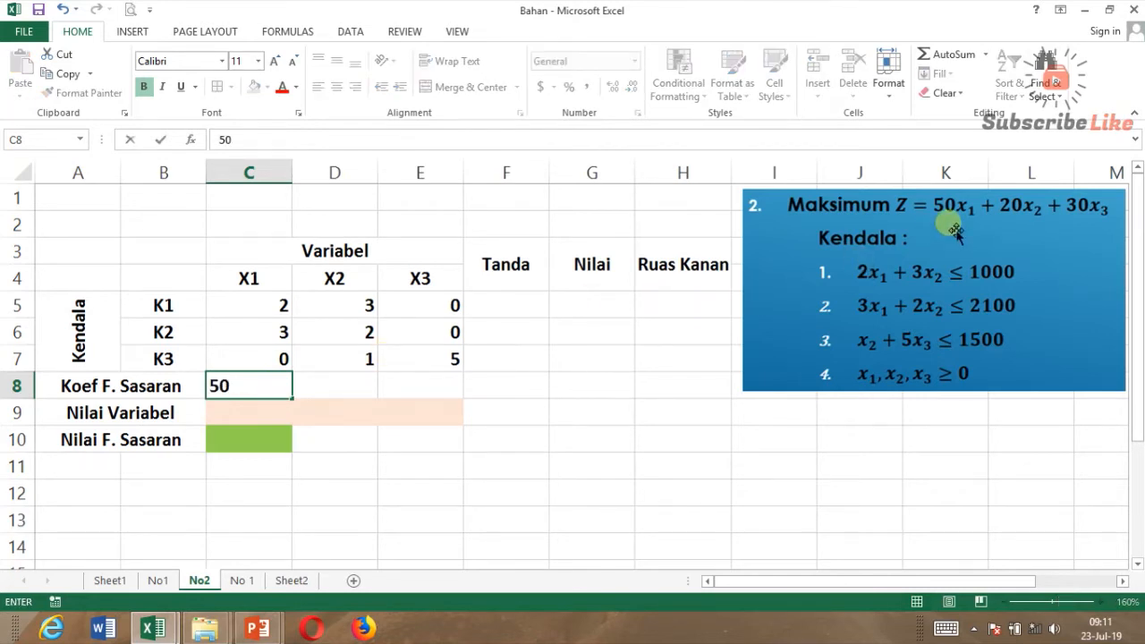
{"action": "key", "text": "Tab"}
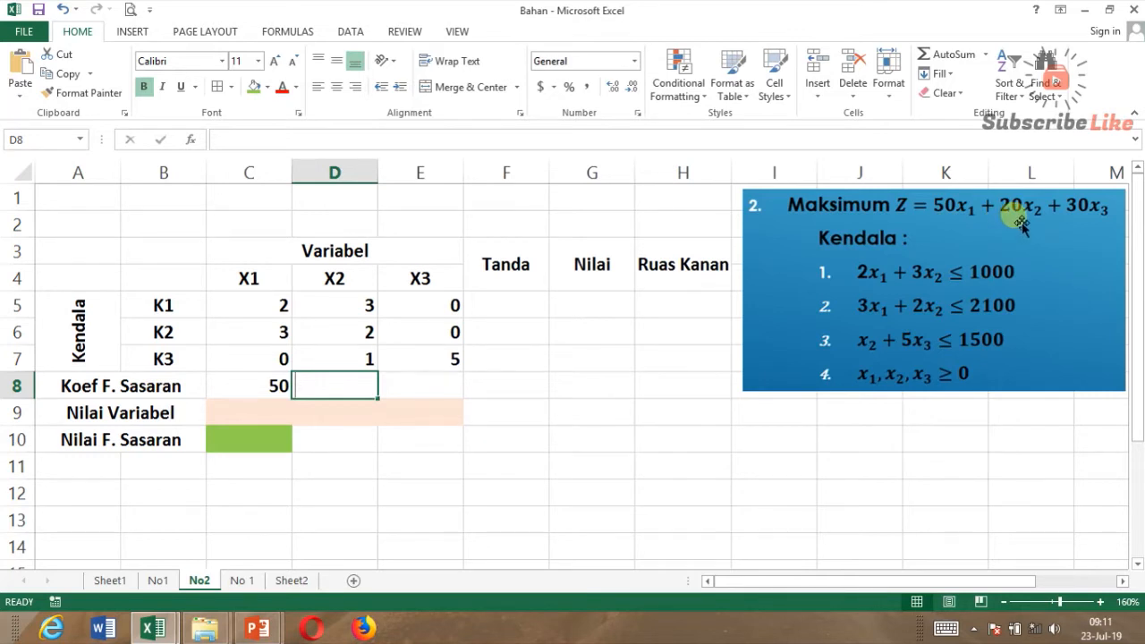
{"action": "type", "text": "20"}
{"action": "key", "text": "Tab"}
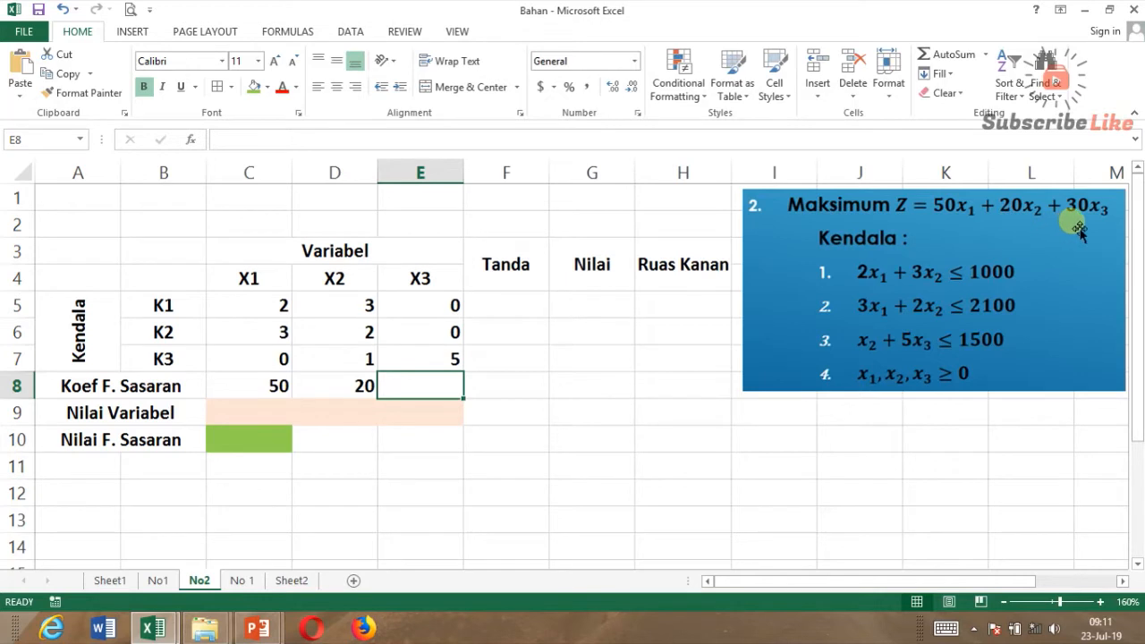
{"action": "type", "text": "30"}
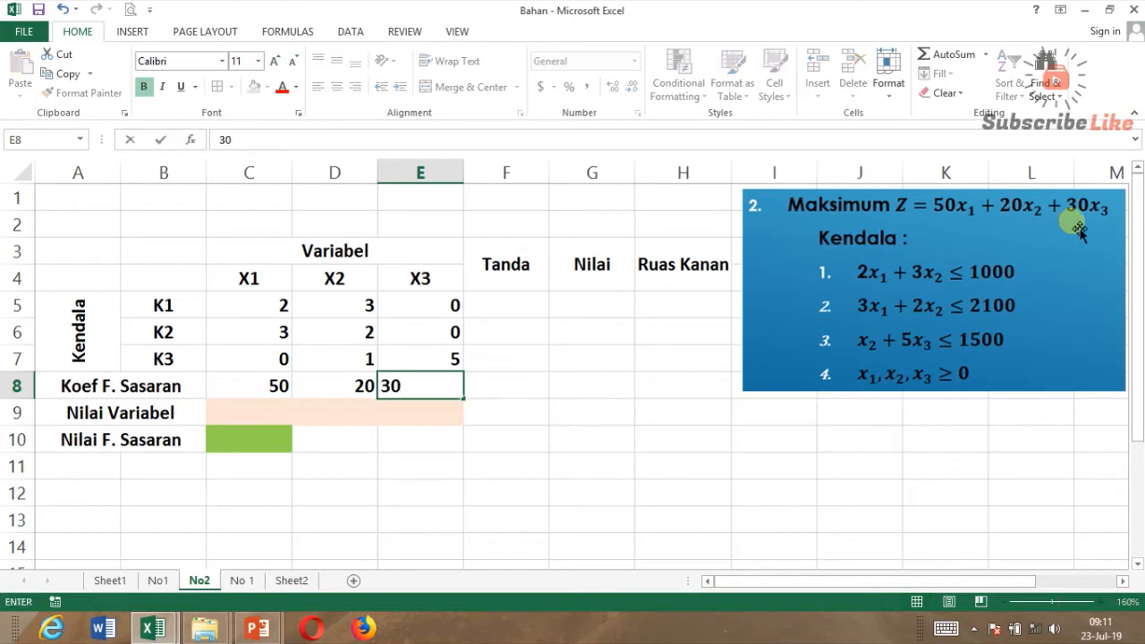
{"action": "key", "text": "Return"}
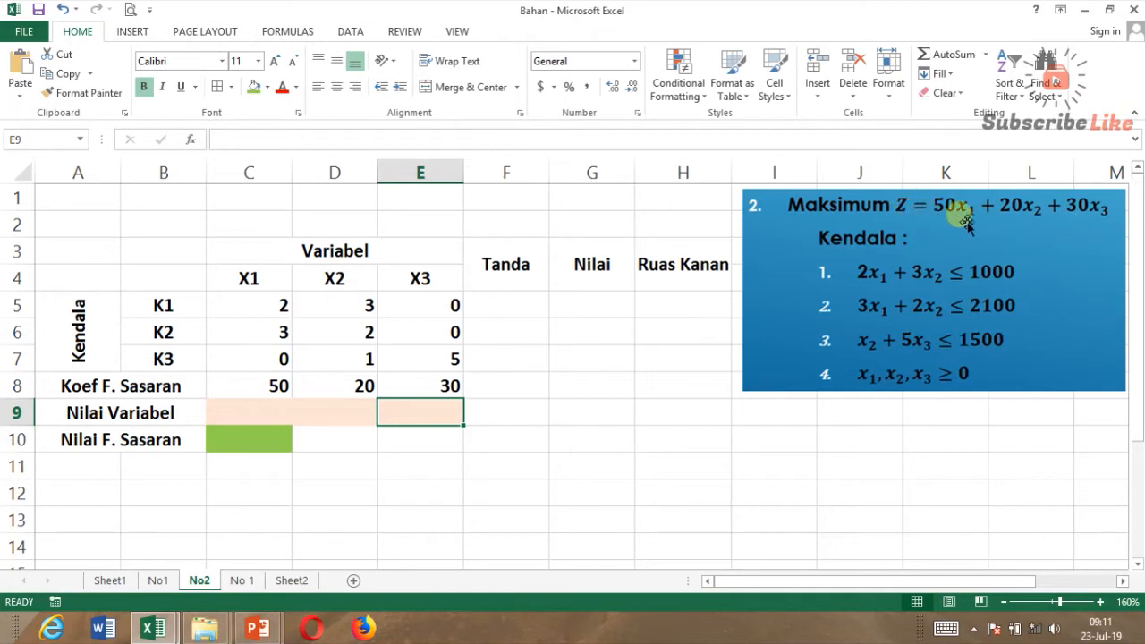
{"action": "left_click_drag", "start_coordinate": [1038, 226], "coordinate": [1035, 230]}
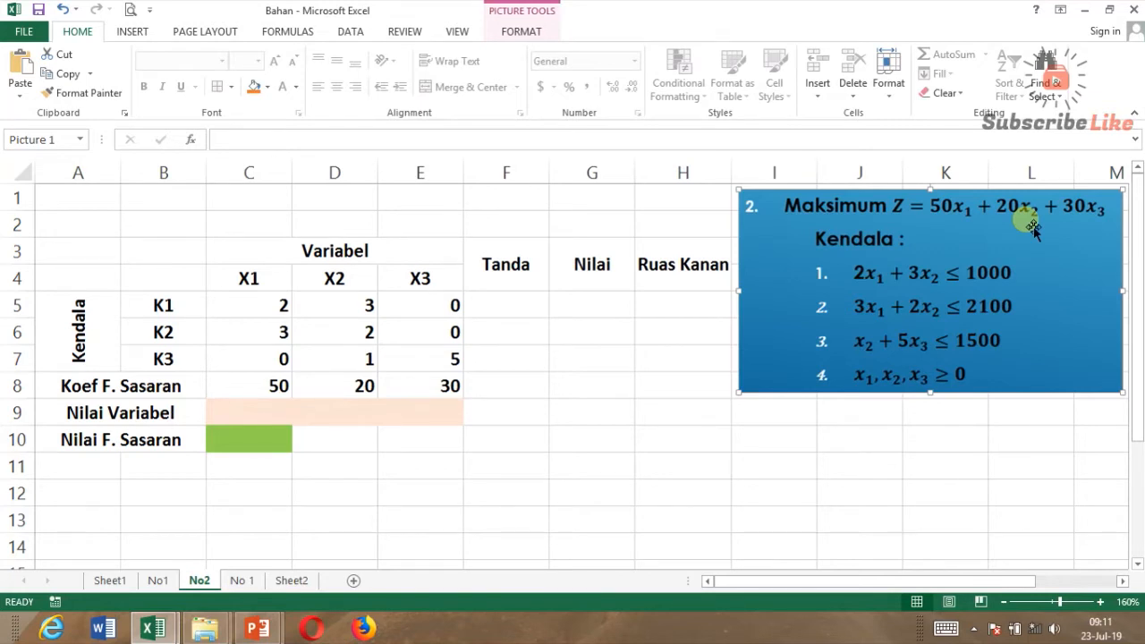
Step: Center the coefficient values in C5:E8 both horizontally and vertically
{"action": "left_click_drag", "start_coordinate": [268, 303], "coordinate": [452, 383]}
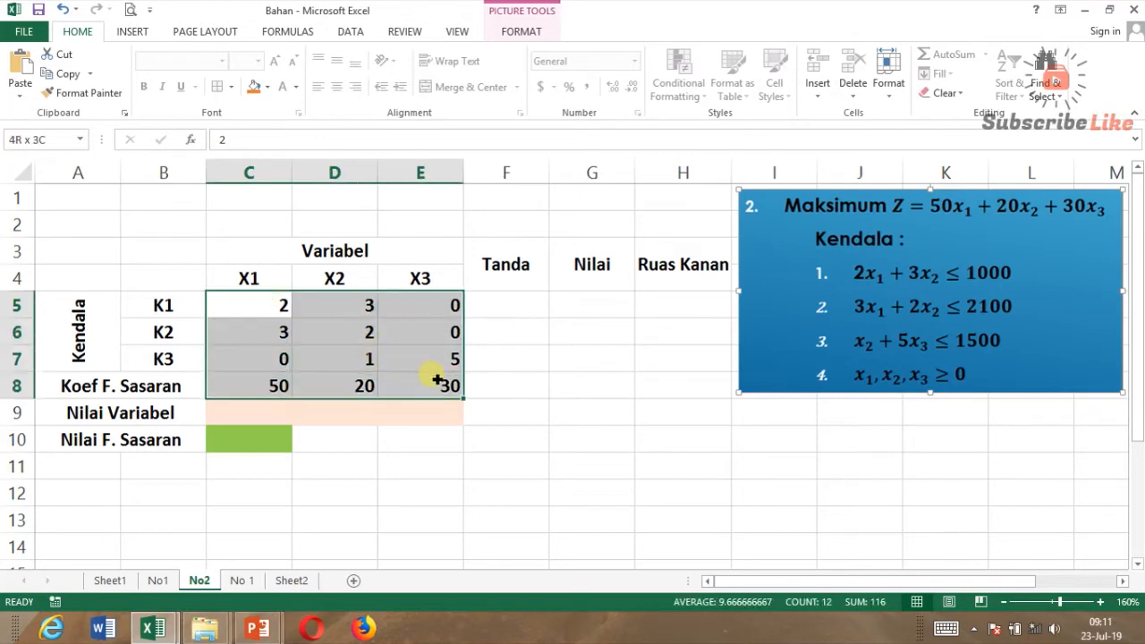
{"action": "left_click", "coordinate": [340, 87]}
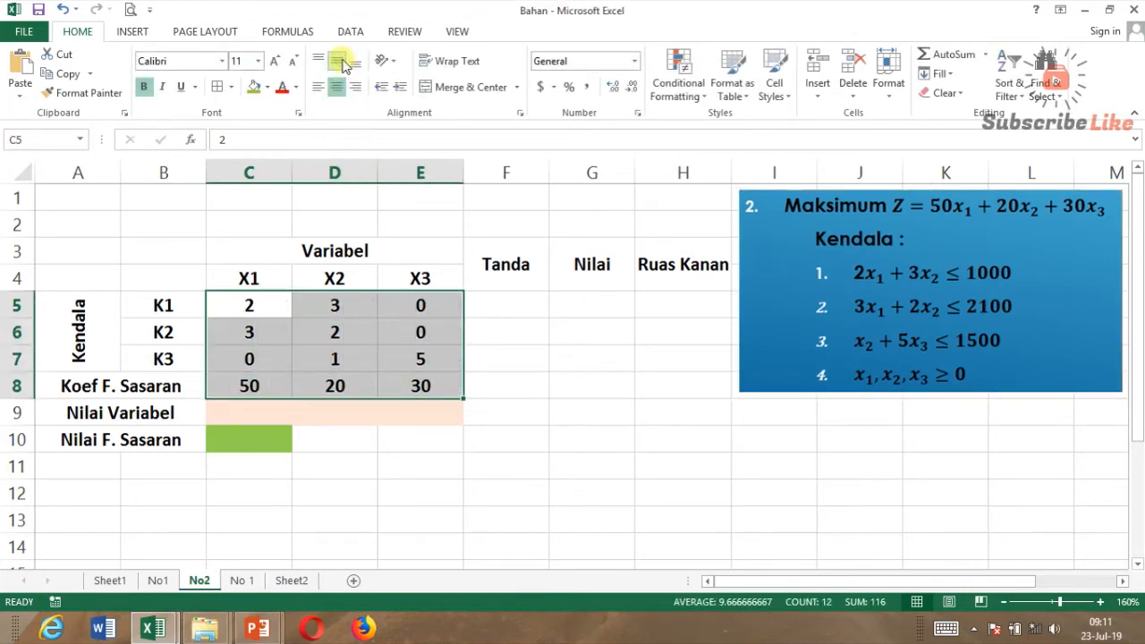
{"action": "left_click", "coordinate": [338, 61]}
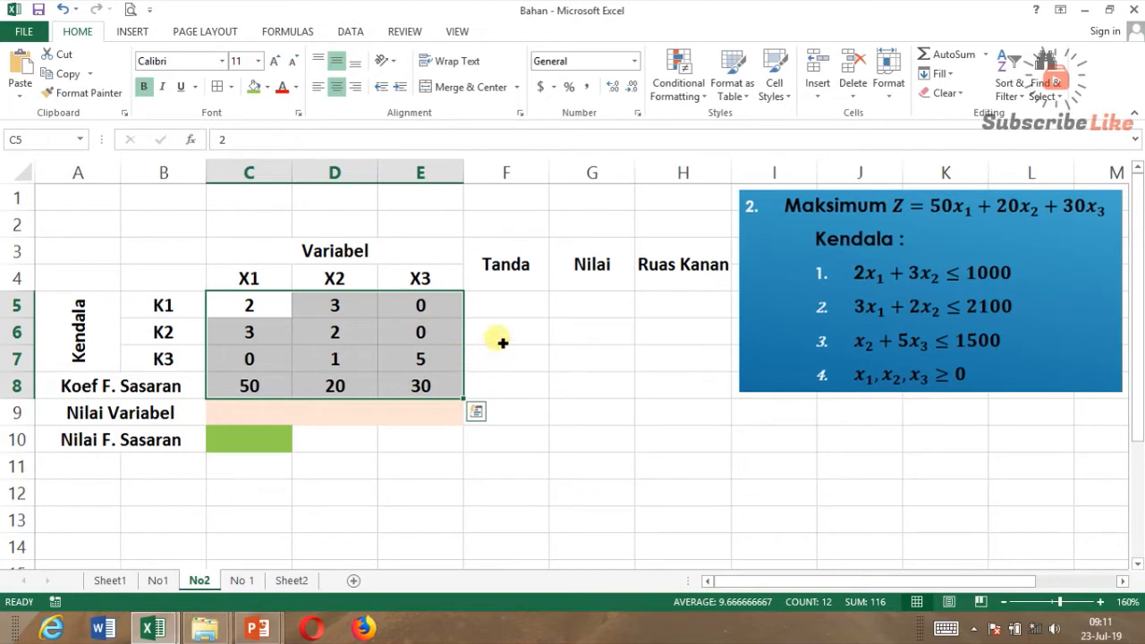
Step: Enter the sign <= for constraints K1 to K3 in the Tanda column, cells F5:F7
{"action": "left_click", "coordinate": [512, 312]}
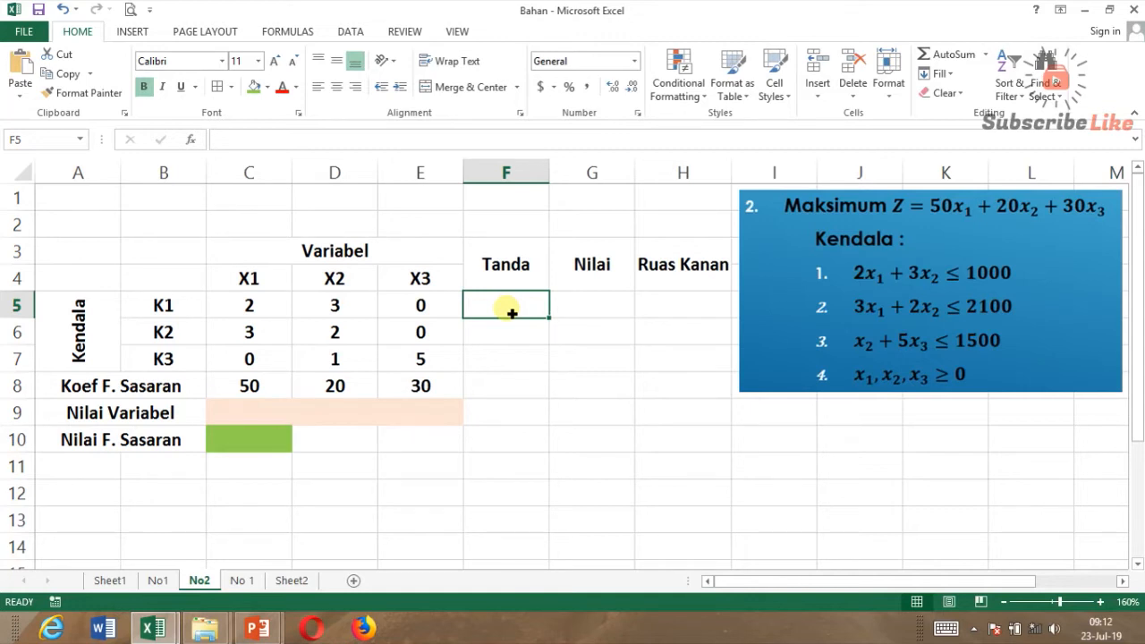
{"action": "type", "text": "<="}
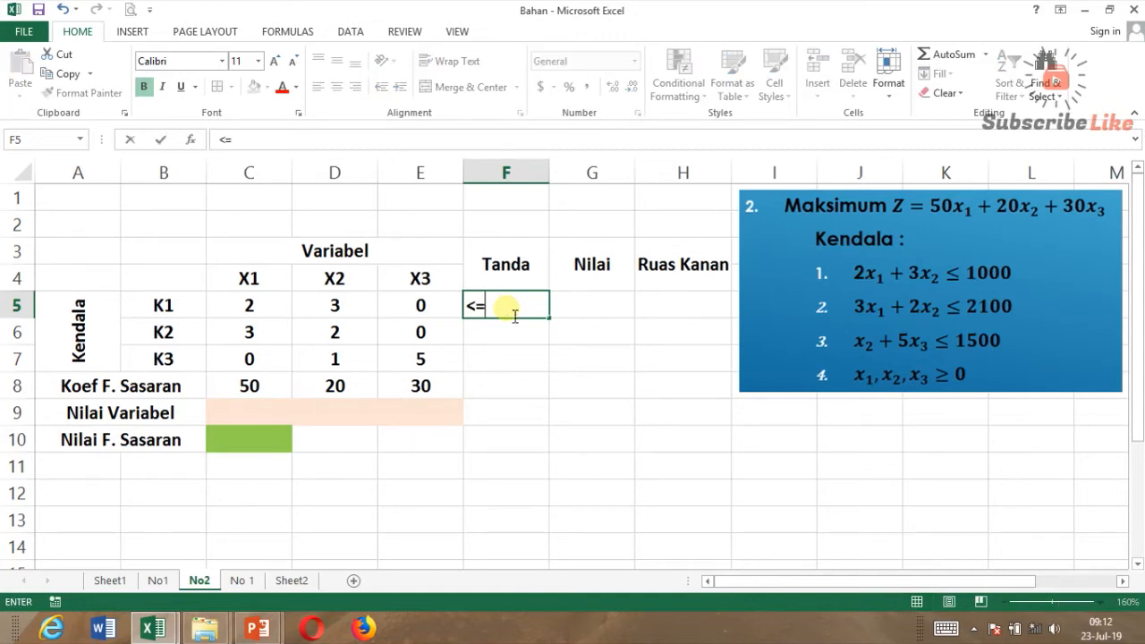
{"action": "key", "text": "Return"}
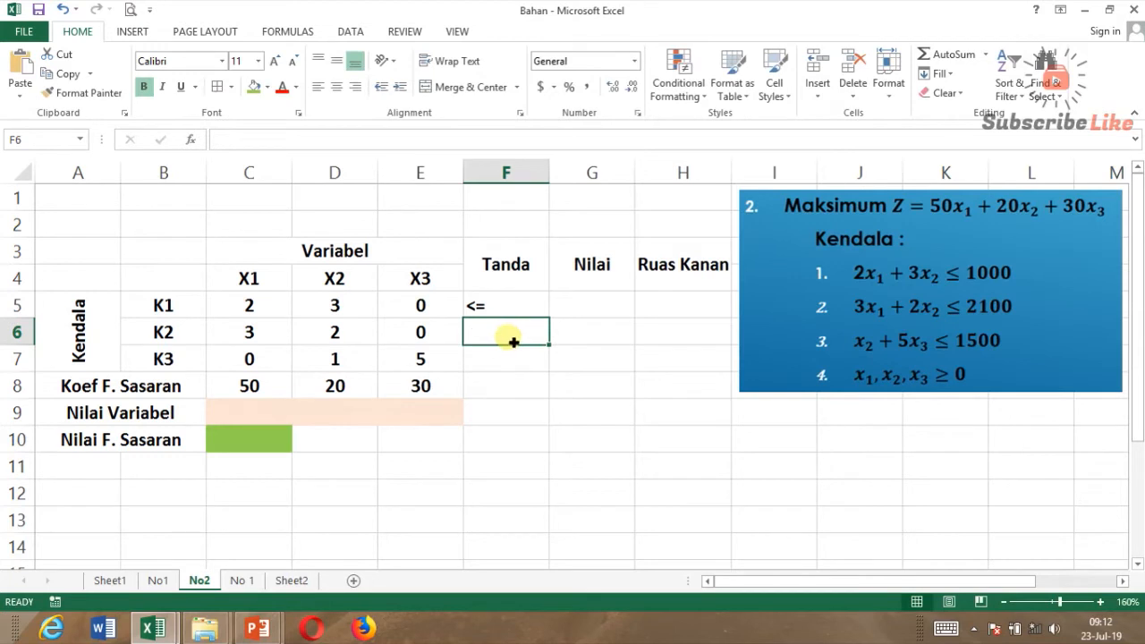
{"action": "type", "text": "<="}
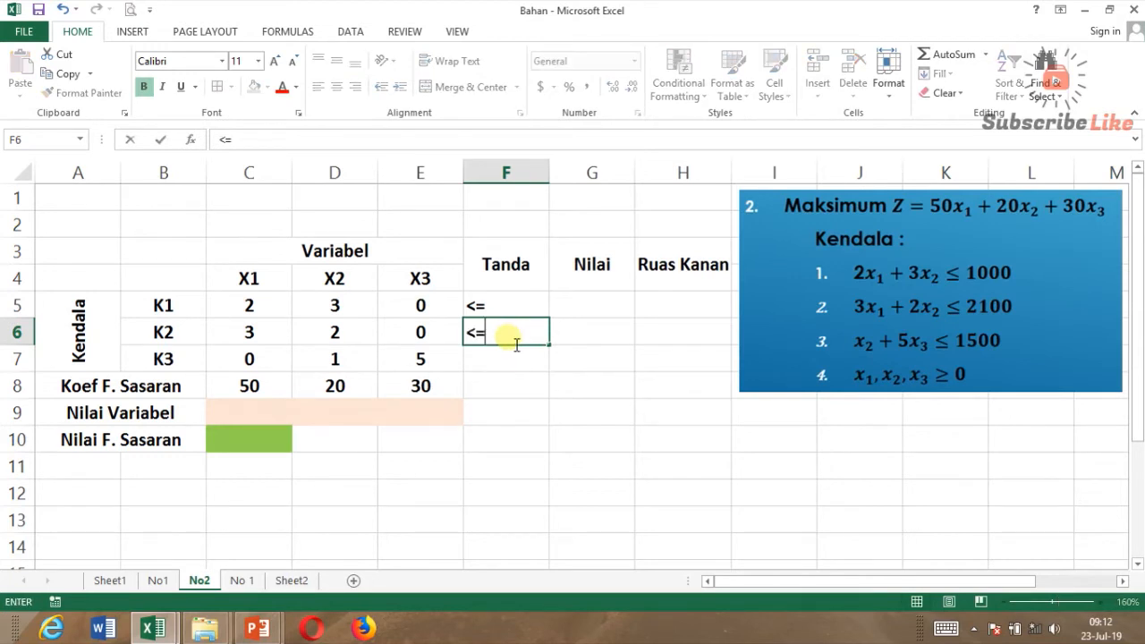
{"action": "key", "text": "Return"}
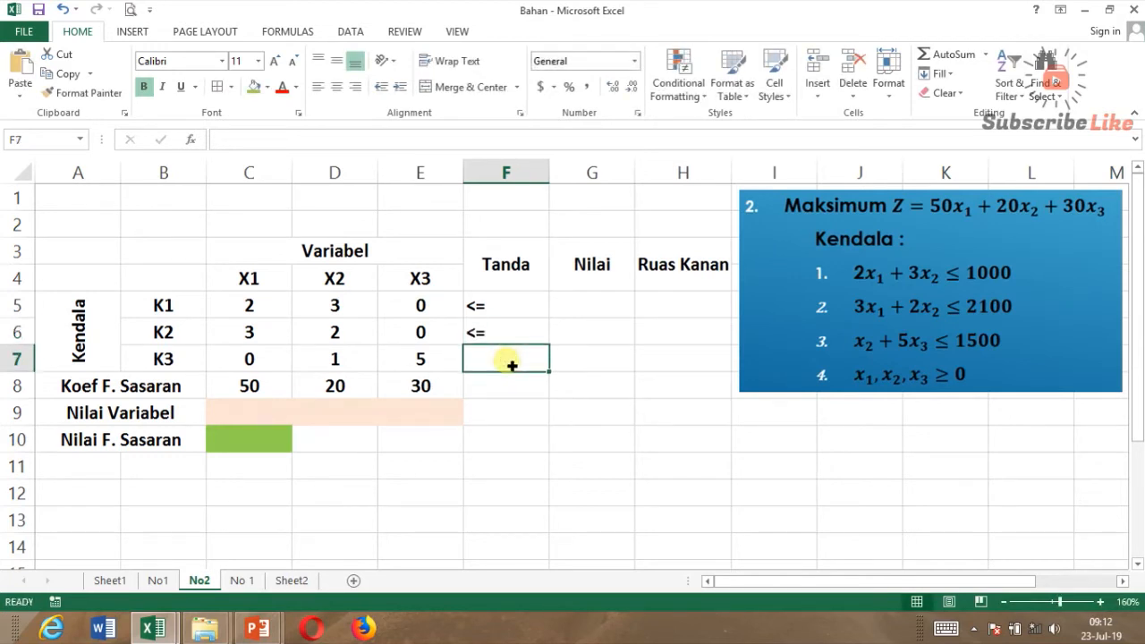
{"action": "type", "text": "<="}
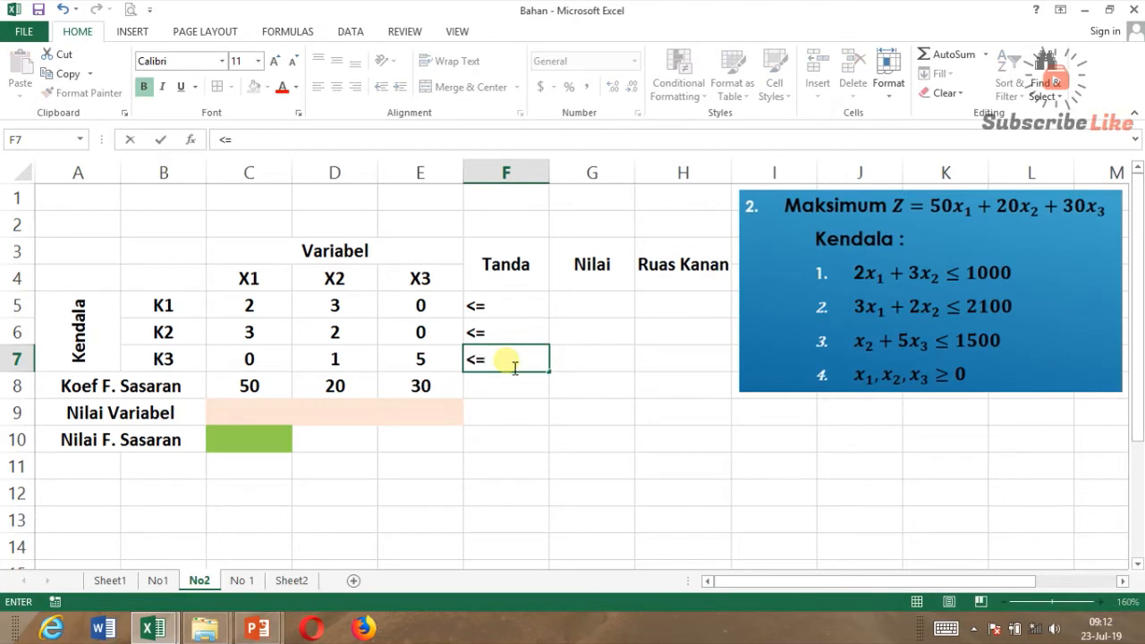
{"action": "left_click_drag", "start_coordinate": [588, 307], "coordinate": [593, 366]}
Step: Enter the right-hand side values 1000, 2100 and 1500 in the Ruas Kanan column, cells H5:H7
{"action": "left_click", "coordinate": [668, 309]}
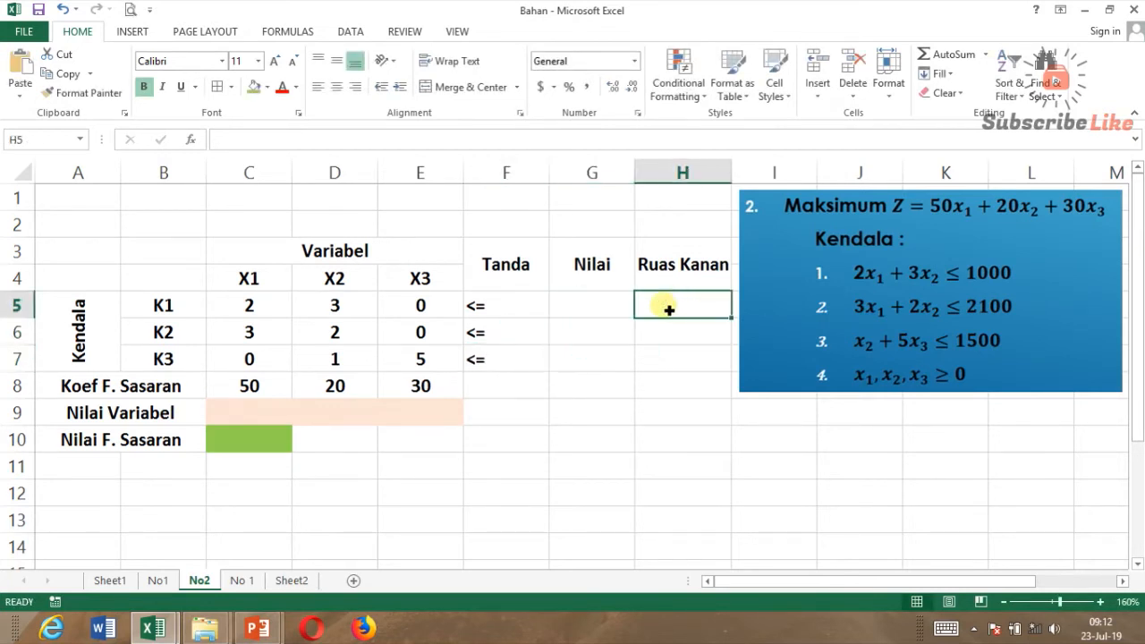
{"action": "type", "text": "1000"}
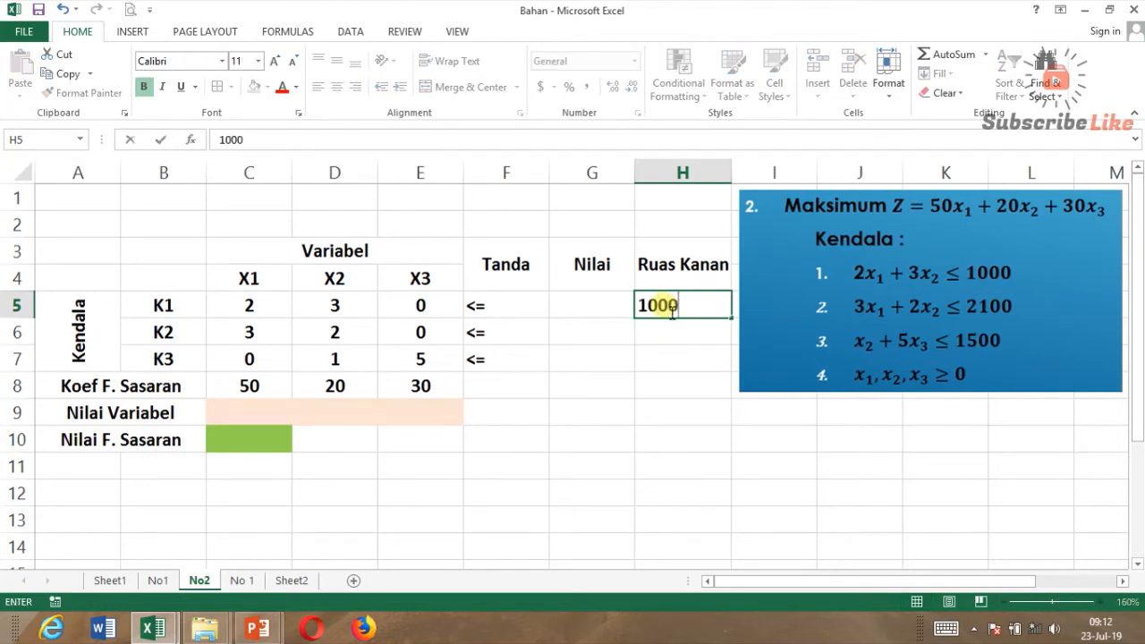
{"action": "key", "text": "Return"}
{"action": "key", "text": "Return"}
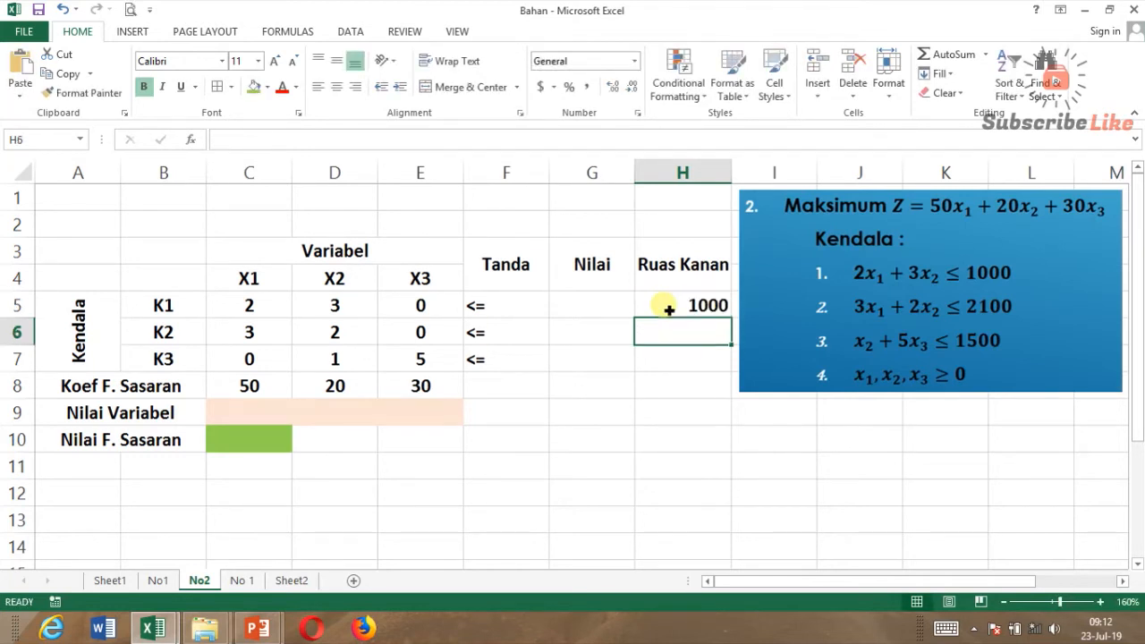
{"action": "type", "text": "2100"}
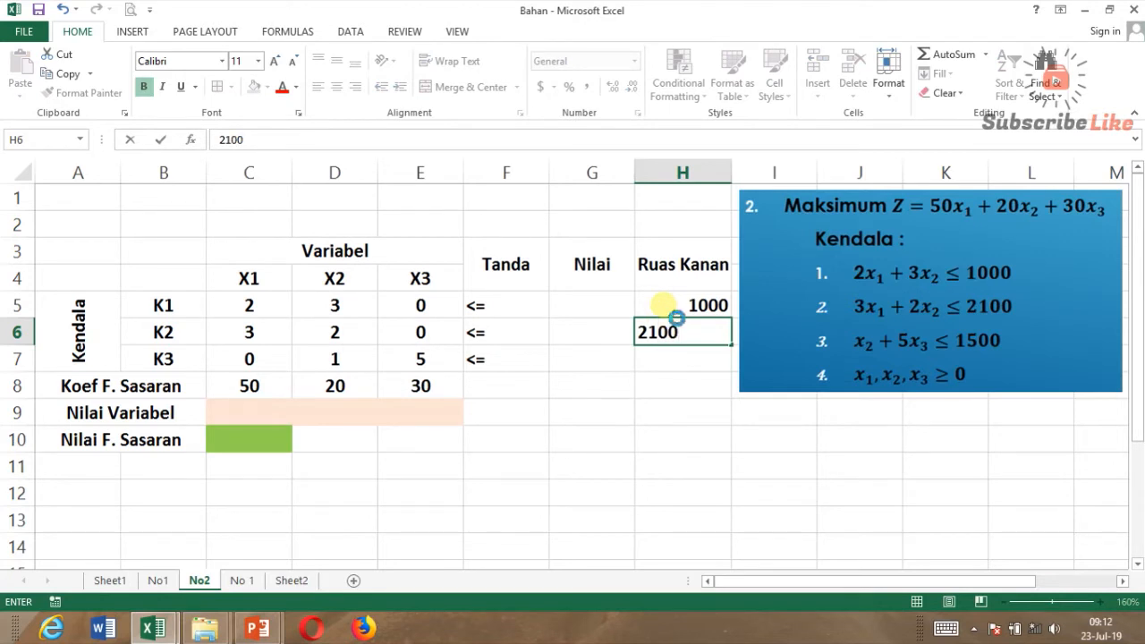
{"action": "key", "text": "Return"}
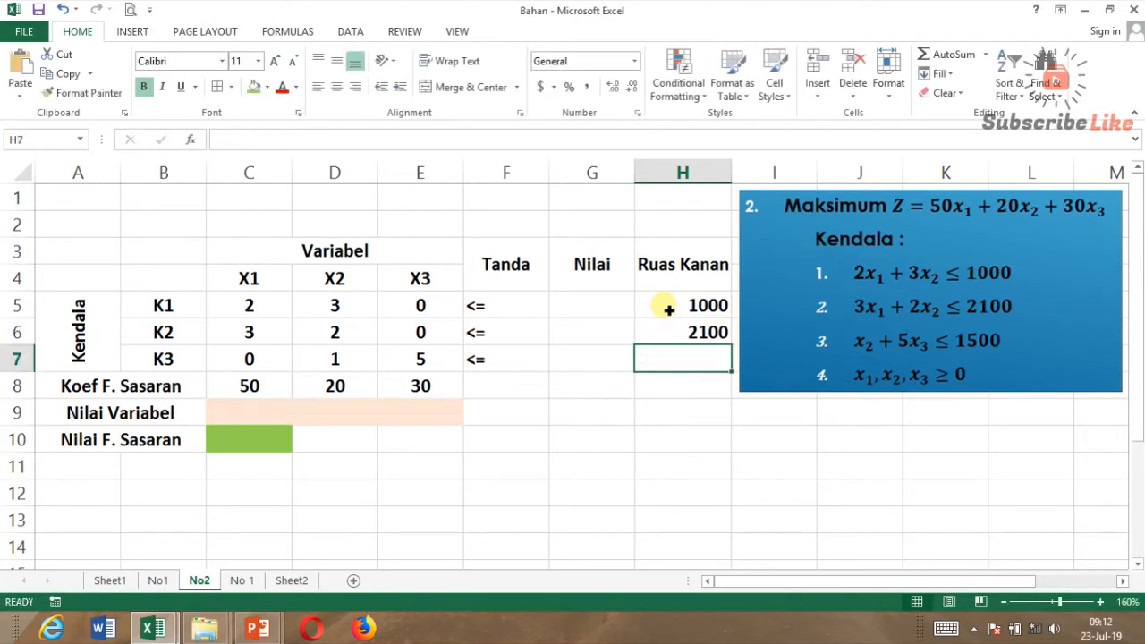
{"action": "type", "text": "1500"}
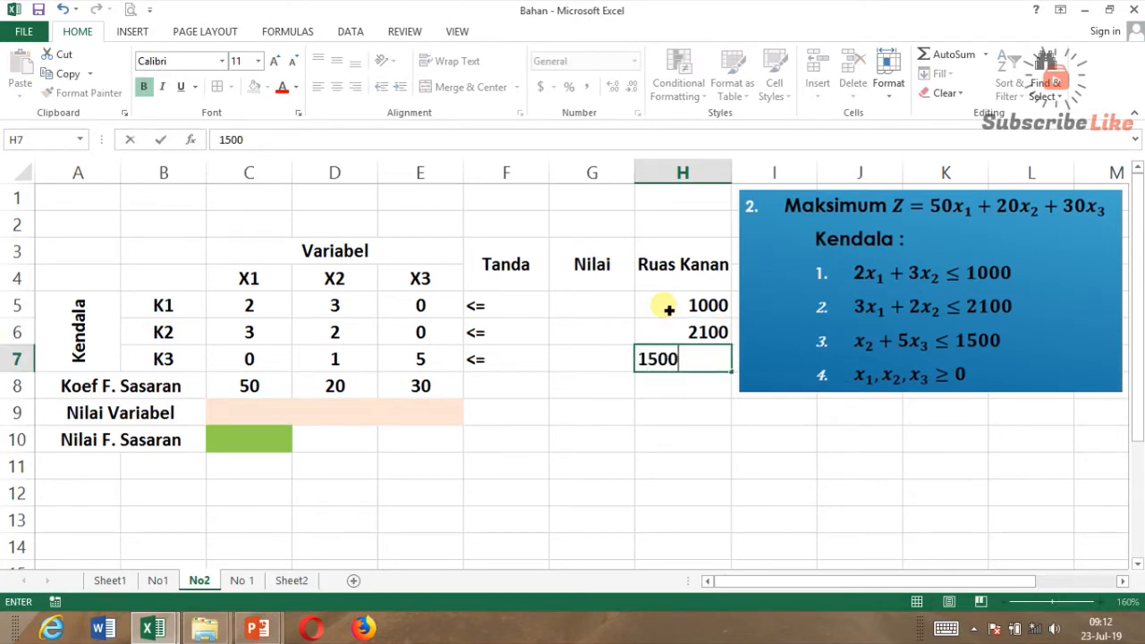
{"action": "key", "text": "Return"}
Step: Center the contents of F5:H7 both horizontally and vertically
{"action": "left_click_drag", "start_coordinate": [503, 306], "coordinate": [663, 362]}
{"action": "left_click", "coordinate": [336, 87]}
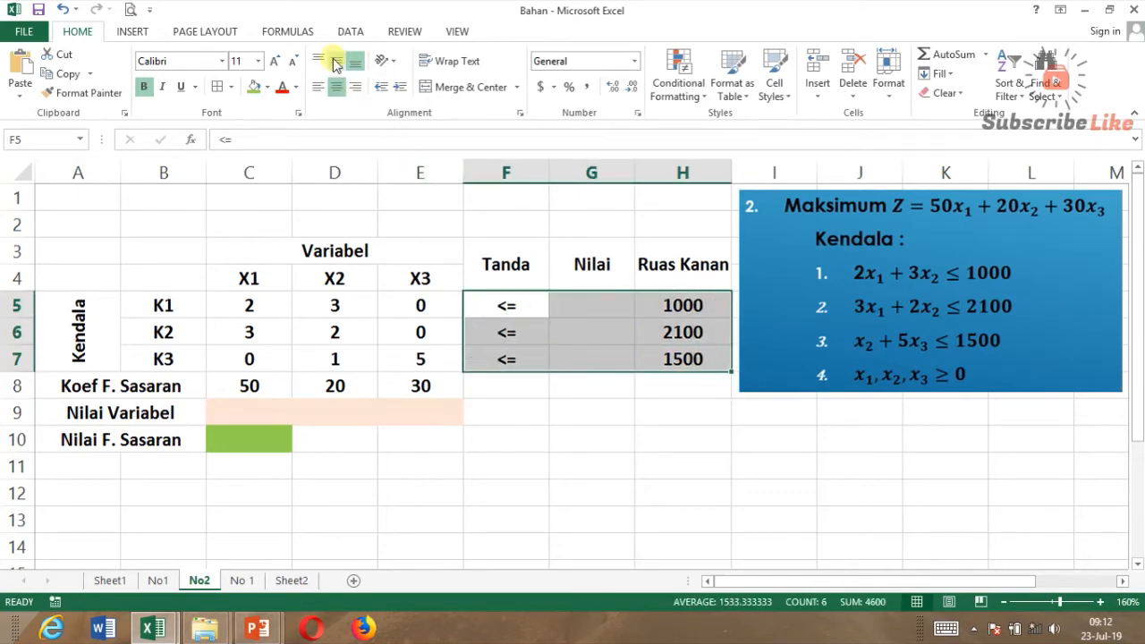
{"action": "left_click_drag", "start_coordinate": [501, 407], "coordinate": [549, 433]}
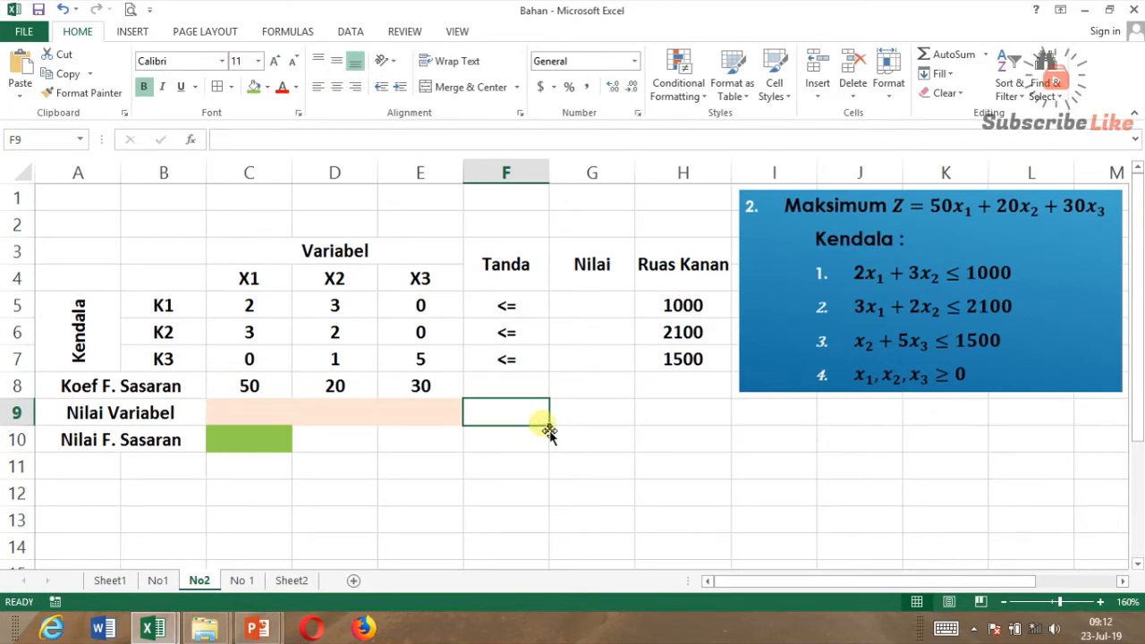
Step: Enter the formula =C5*$C$9+D5*$D$9+E5*$E$9 for constraint K1 in the Nilai column, cell G5
{"action": "left_click", "coordinate": [600, 312]}
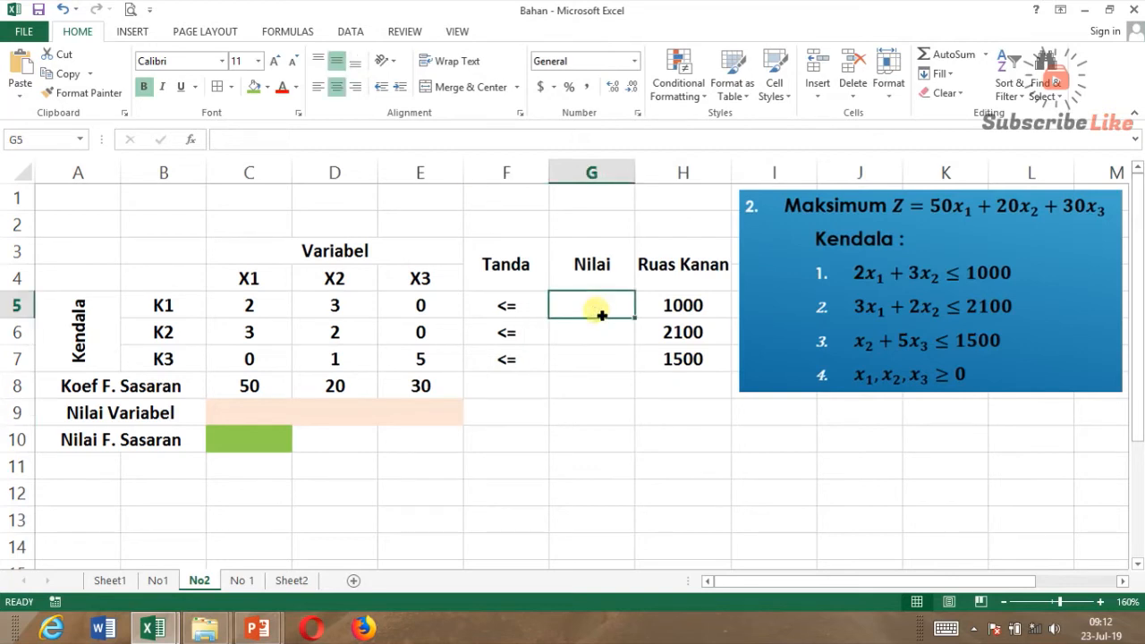
{"action": "type", "text": "="}
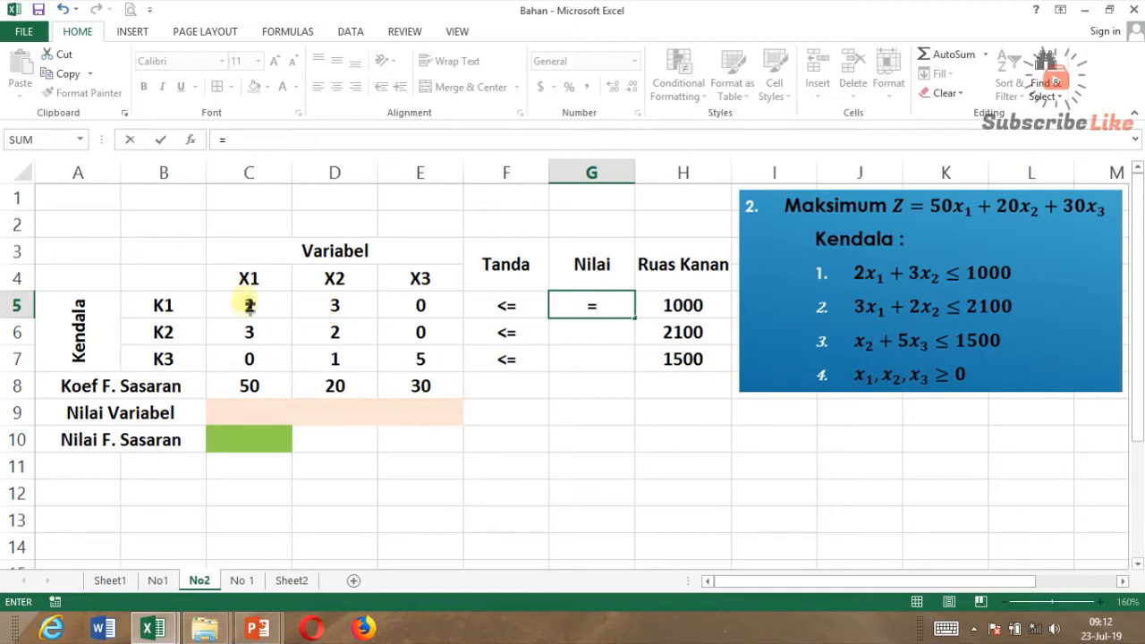
{"action": "left_click", "coordinate": [254, 310]}
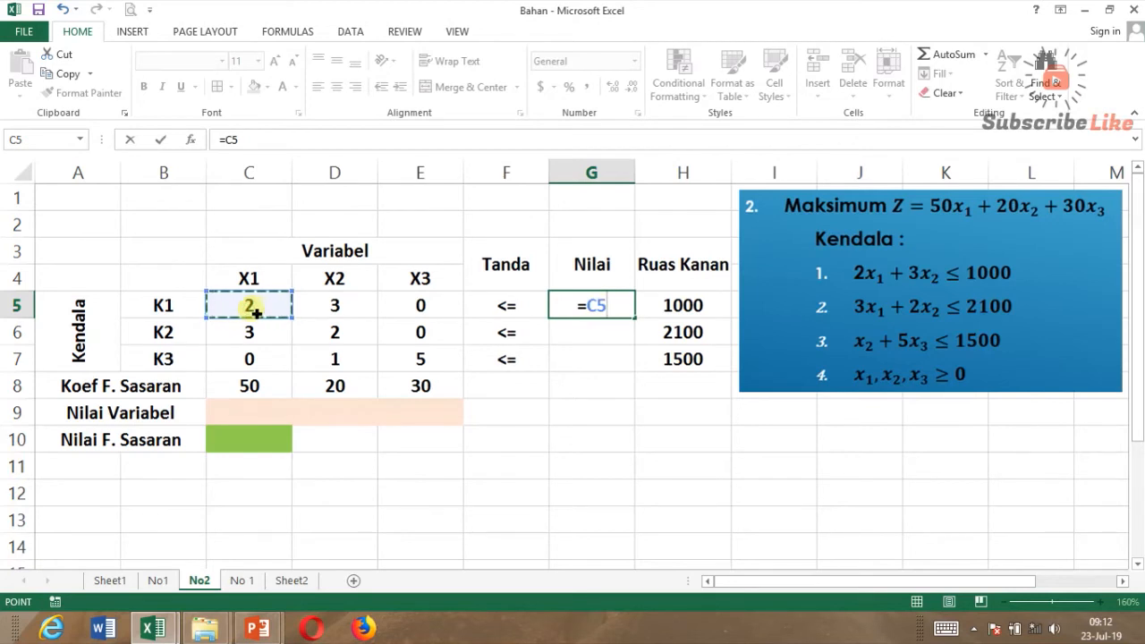
{"action": "type", "text": "*"}
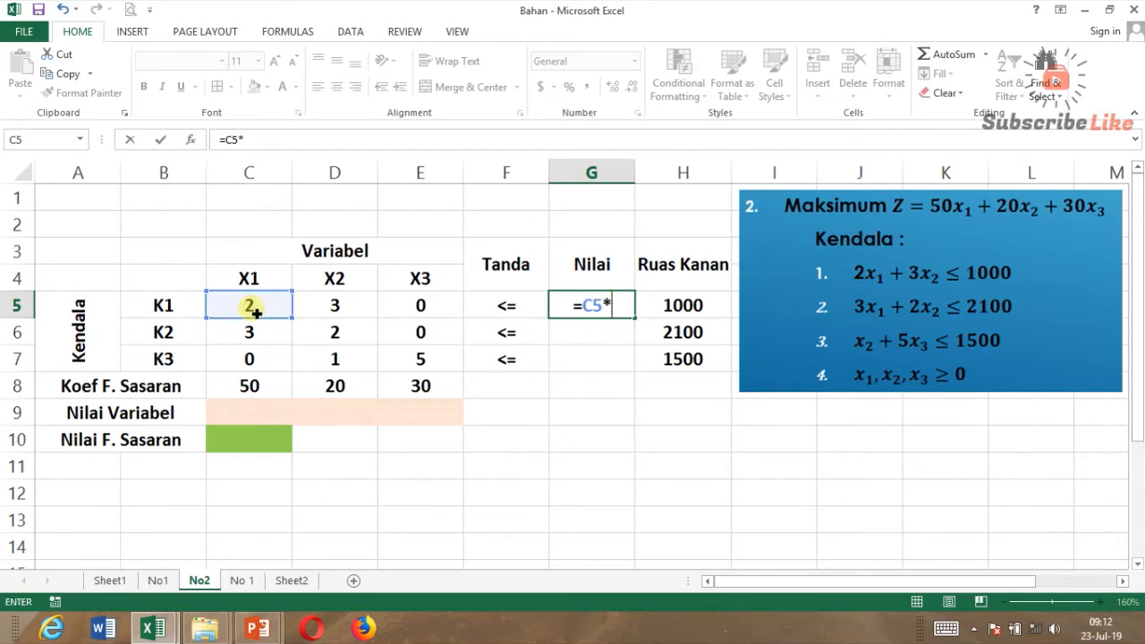
{"action": "left_click", "coordinate": [264, 420]}
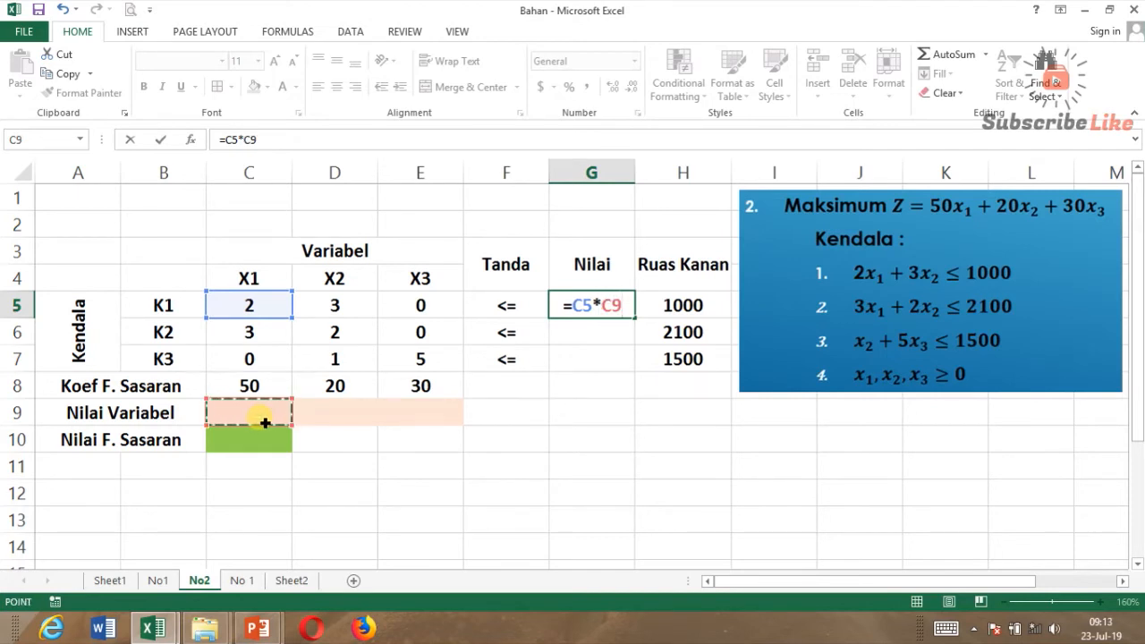
{"action": "key", "text": "F4"}
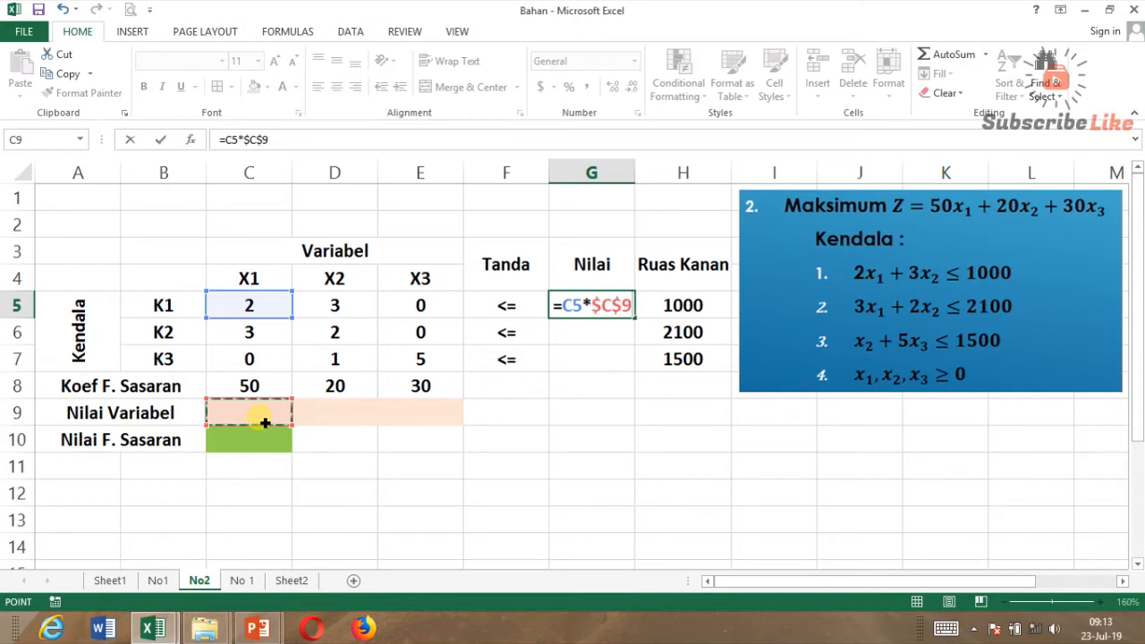
{"action": "type", "text": "+"}
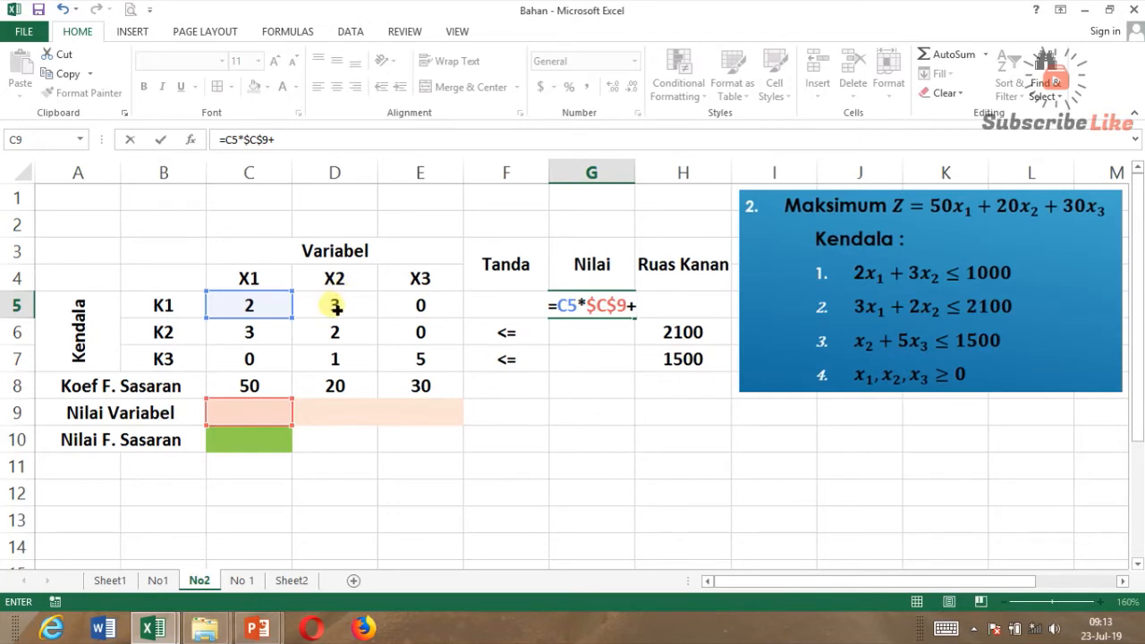
{"action": "left_click", "coordinate": [336, 308]}
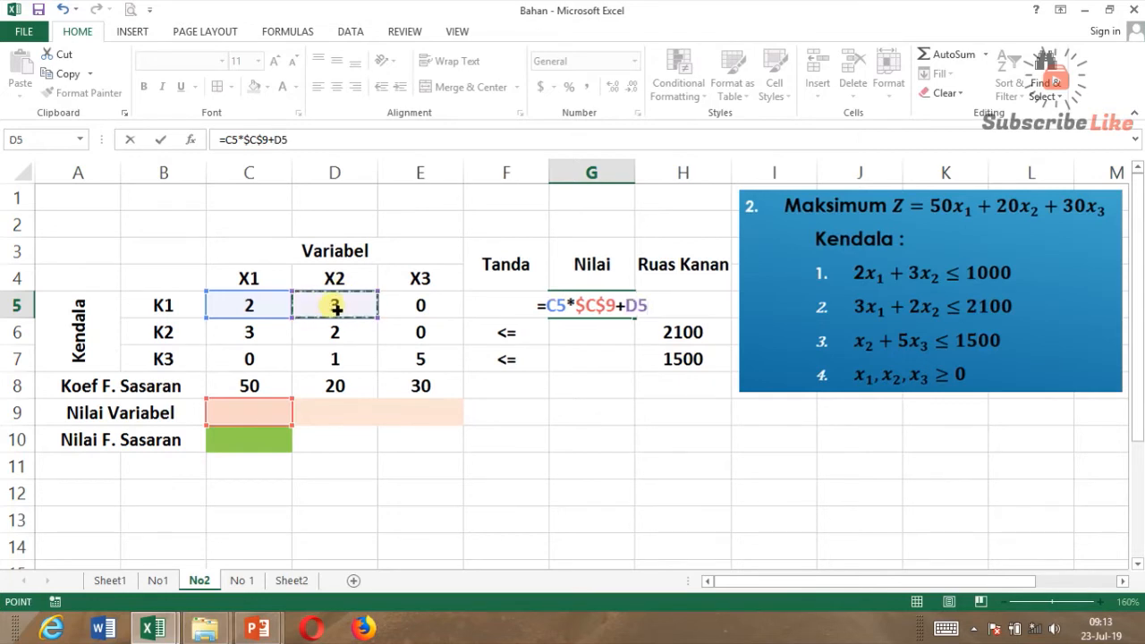
{"action": "type", "text": "*"}
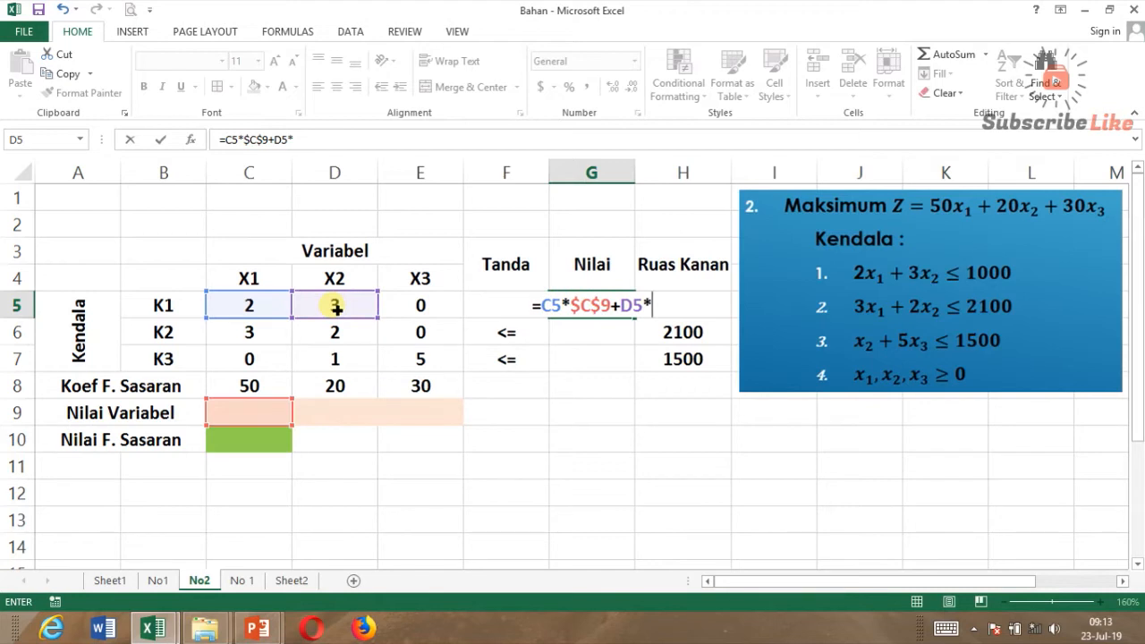
{"action": "left_click", "coordinate": [343, 416]}
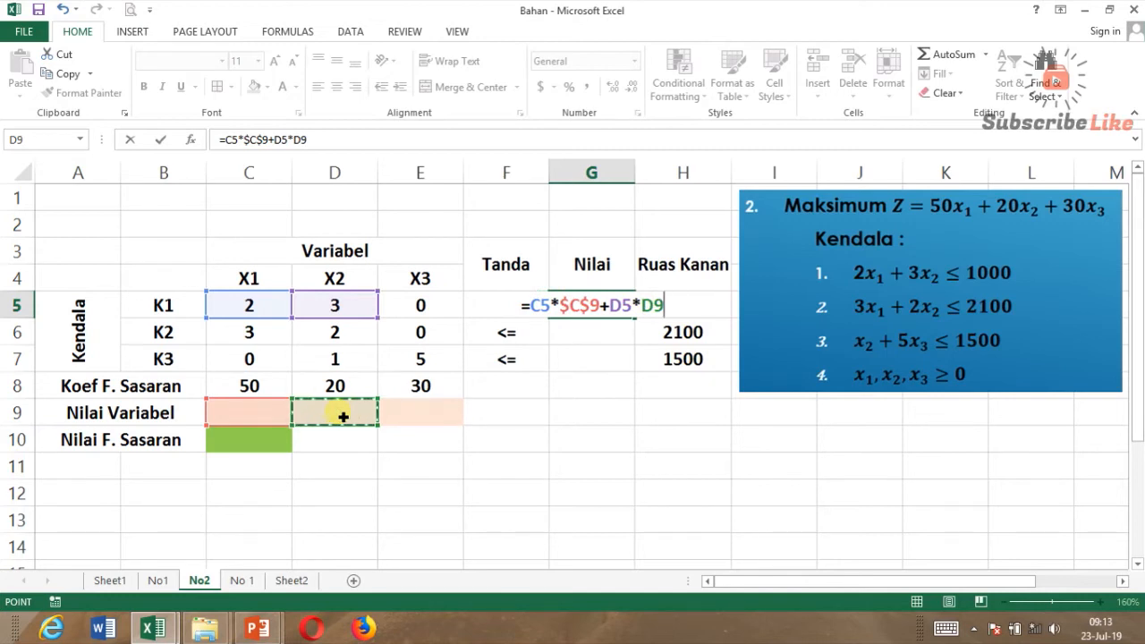
{"action": "key", "text": "F4"}
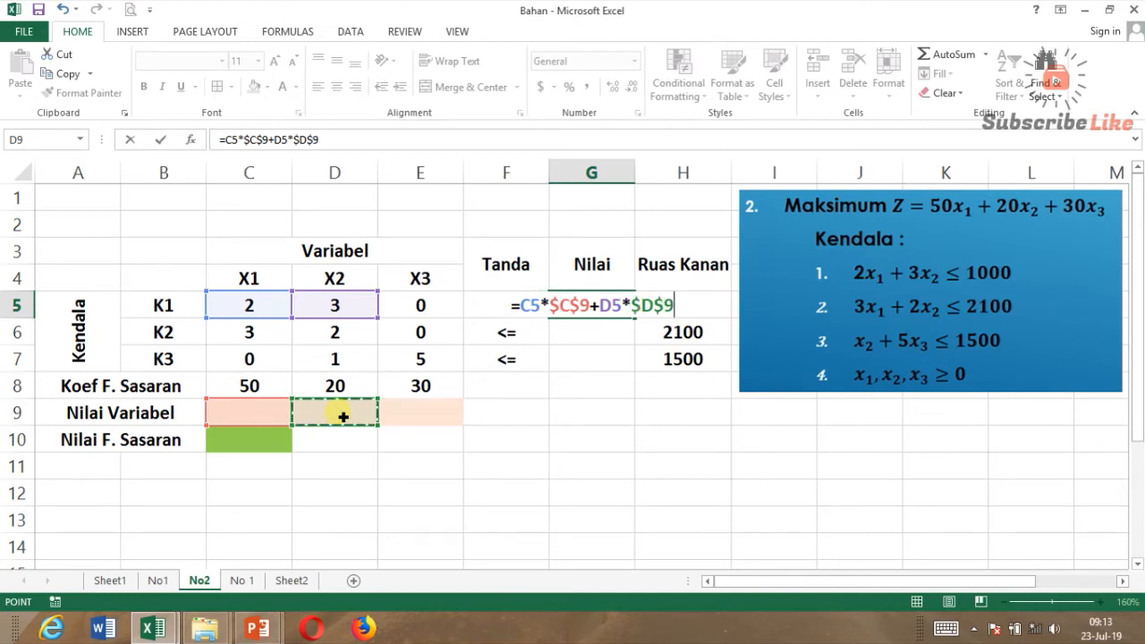
{"action": "type", "text": "+"}
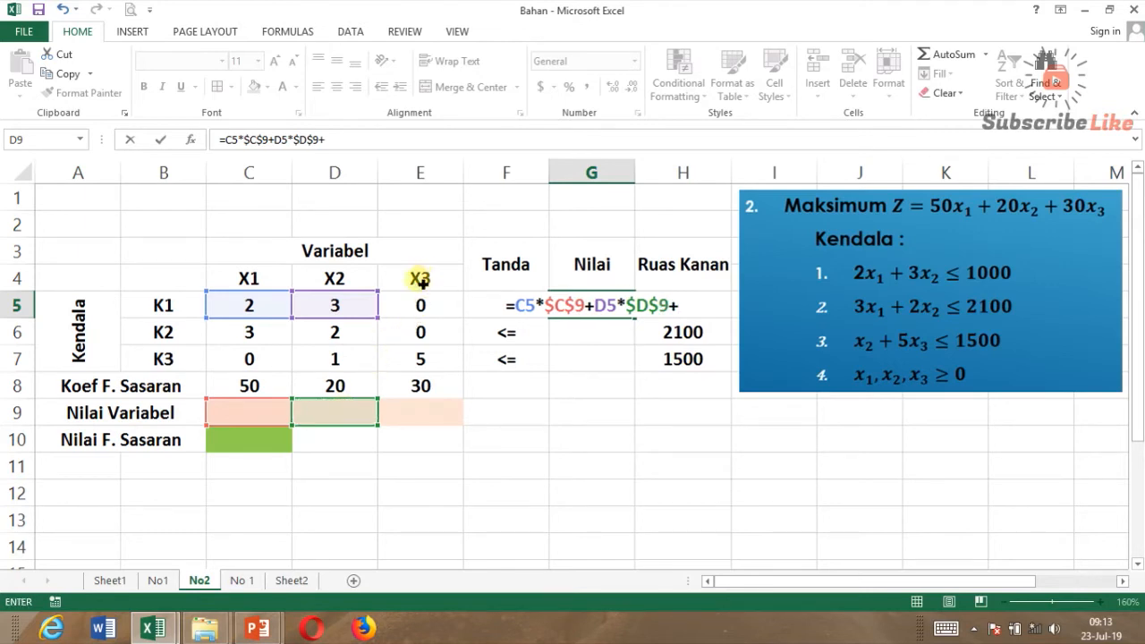
{"action": "left_click", "coordinate": [420, 306]}
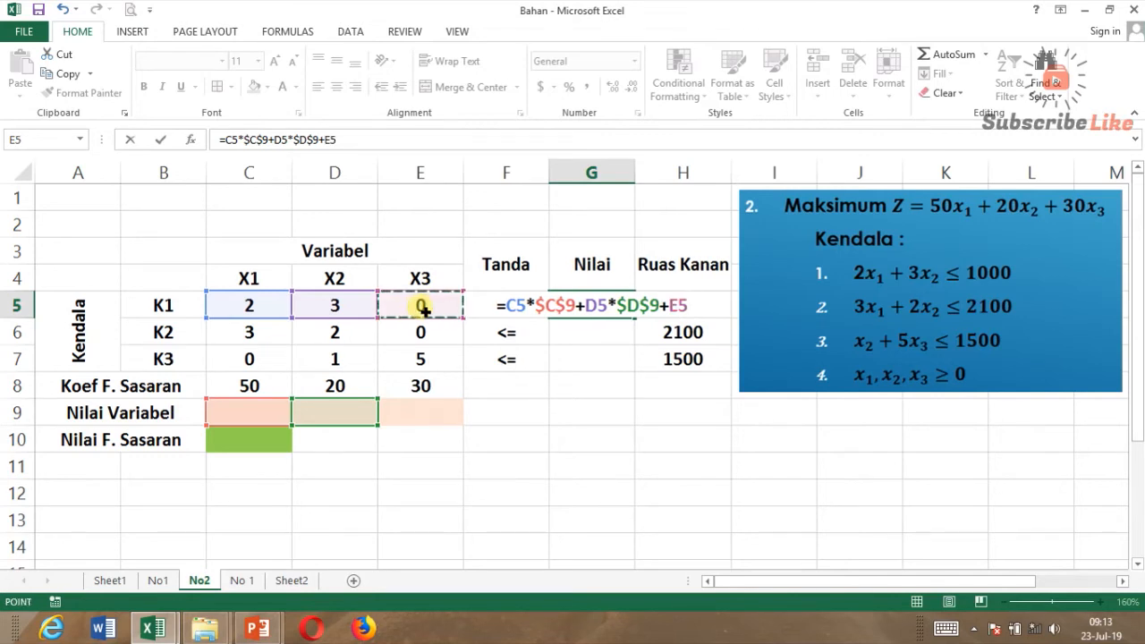
{"action": "type", "text": "*"}
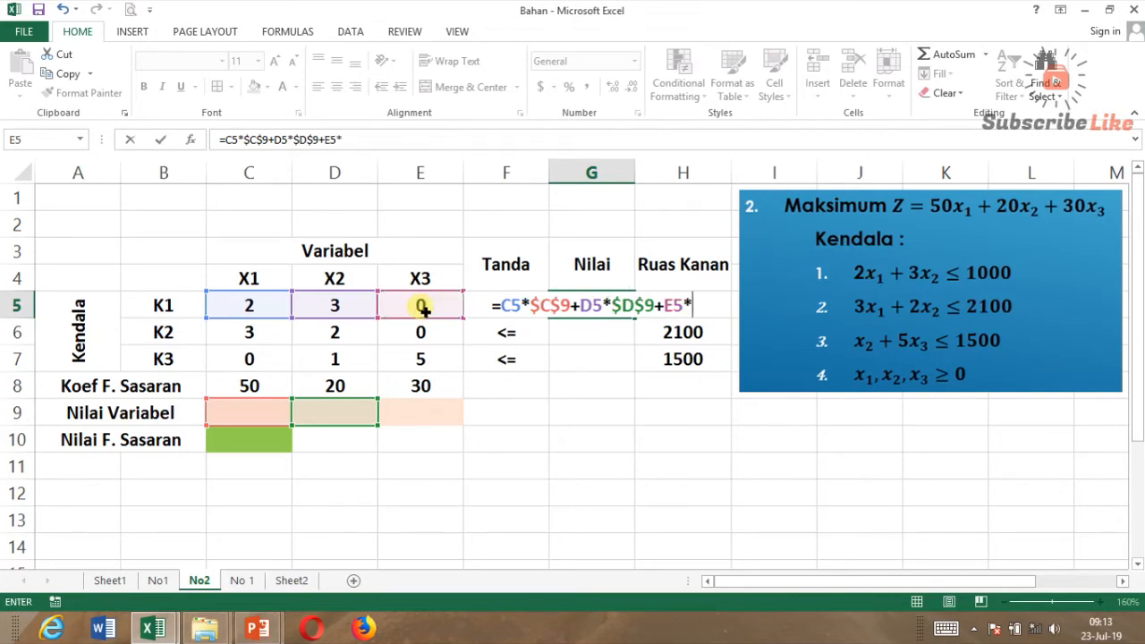
{"action": "left_click", "coordinate": [419, 416]}
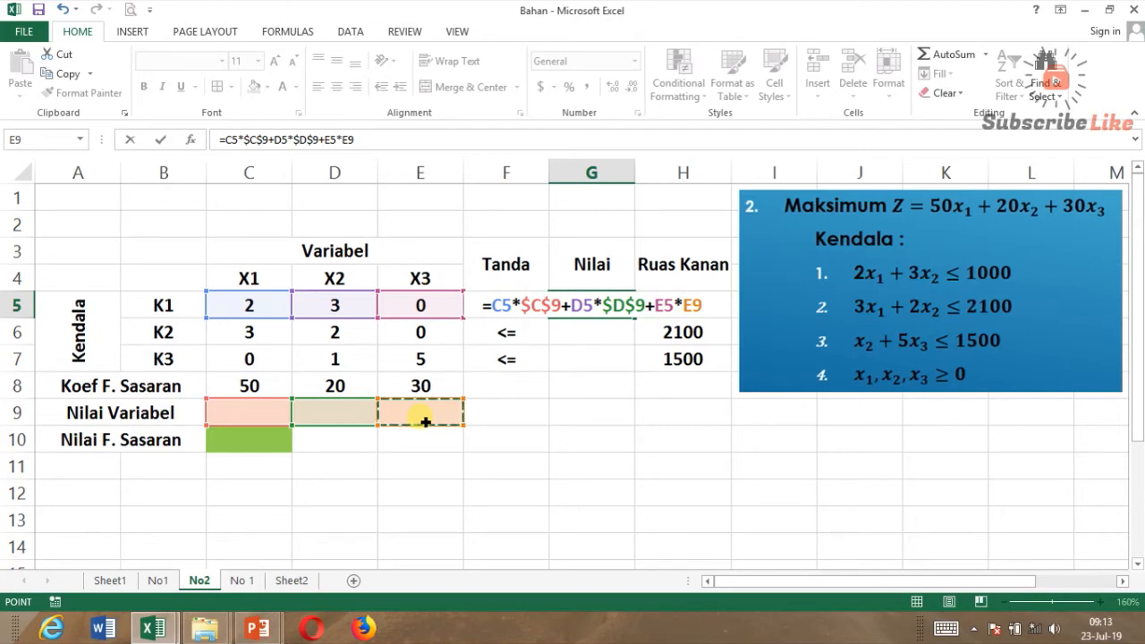
{"action": "key", "text": "F4"}
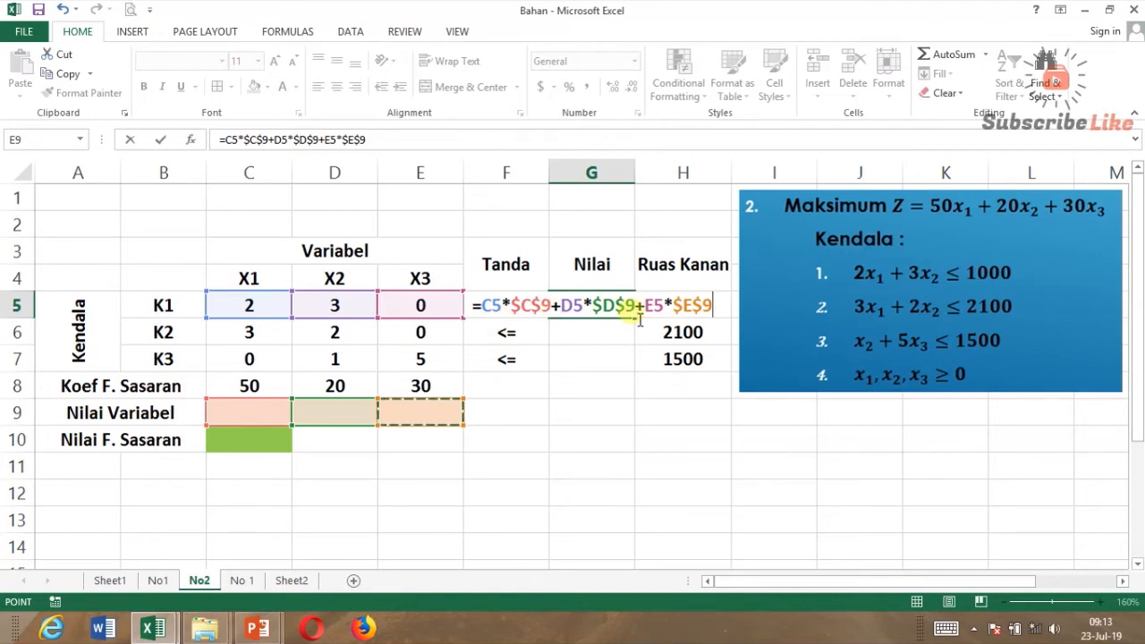
{"action": "key", "text": "Return"}
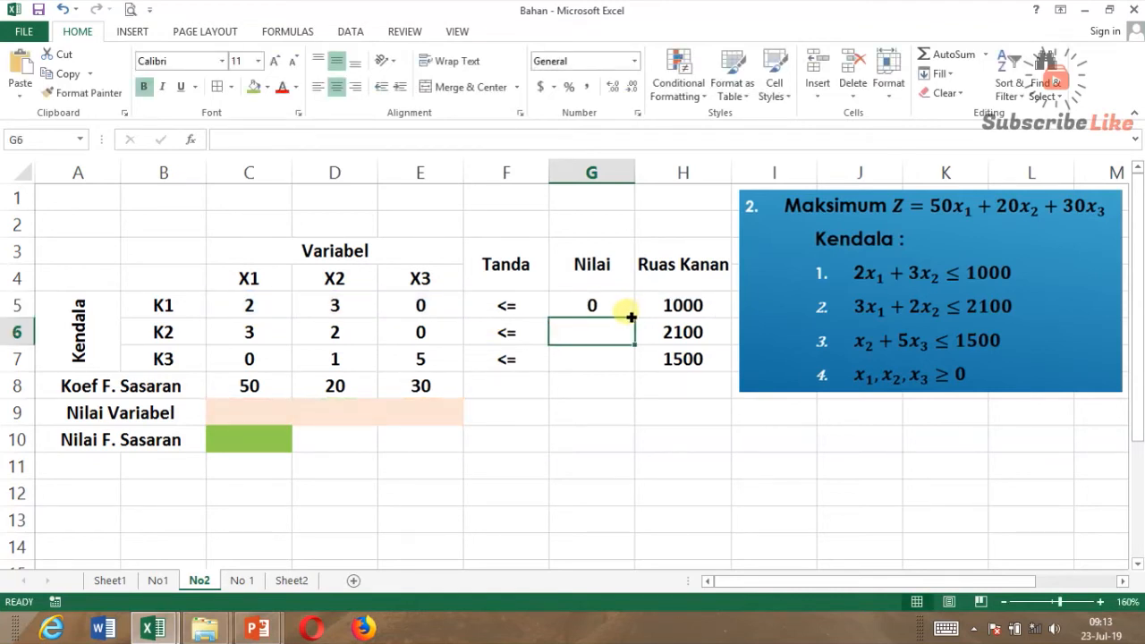
Step: Fill the G5 formula down to G7 for constraints K2 and K3, and check the copied formulas in G6 and G7
{"action": "left_click", "coordinate": [630, 315]}
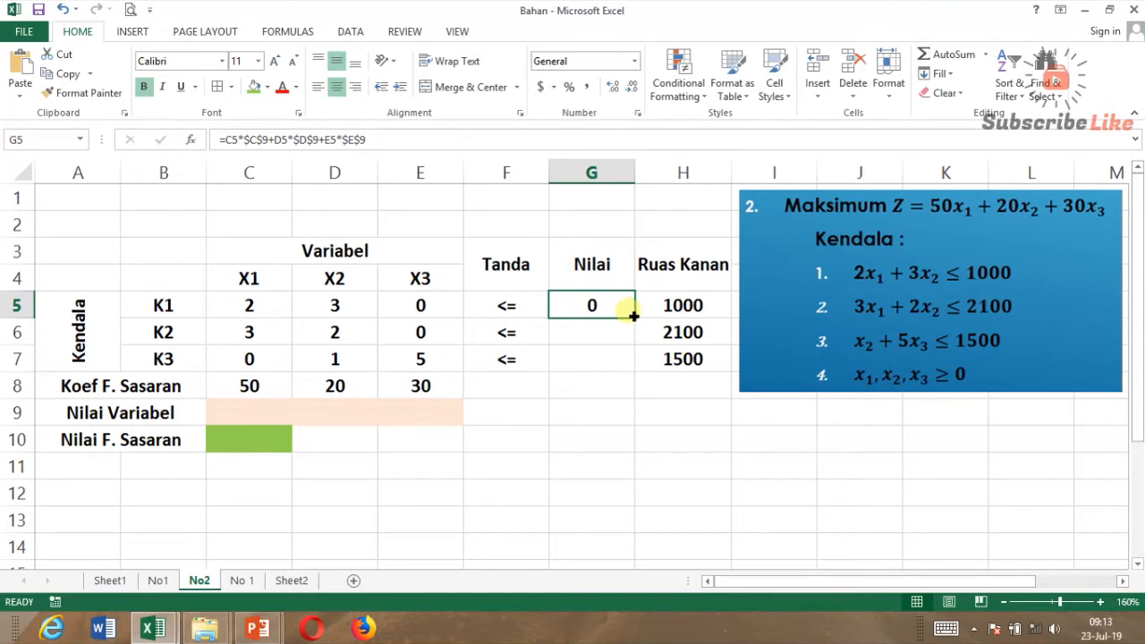
{"action": "left_click_drag", "start_coordinate": [637, 320], "coordinate": [635, 371]}
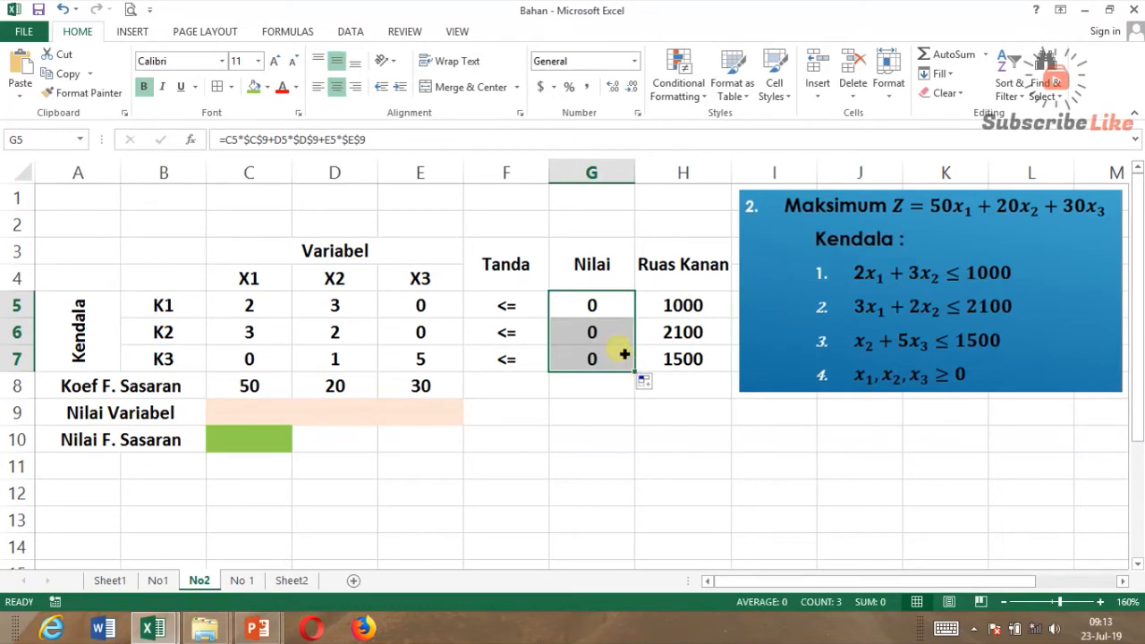
{"action": "left_click", "coordinate": [621, 344]}
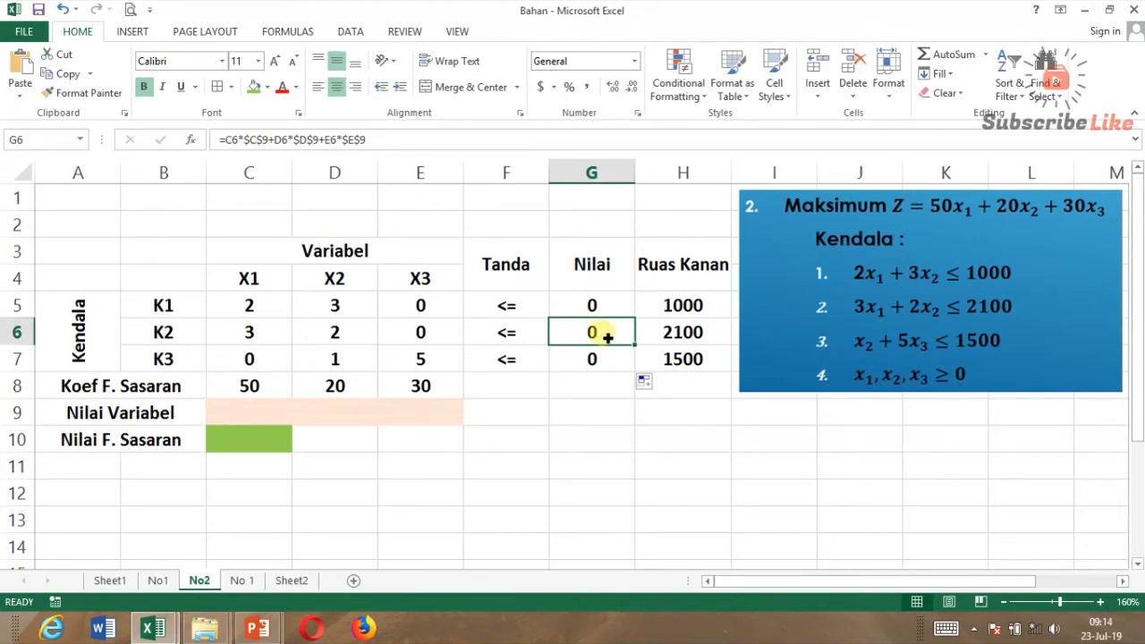
{"action": "left_click", "coordinate": [419, 144]}
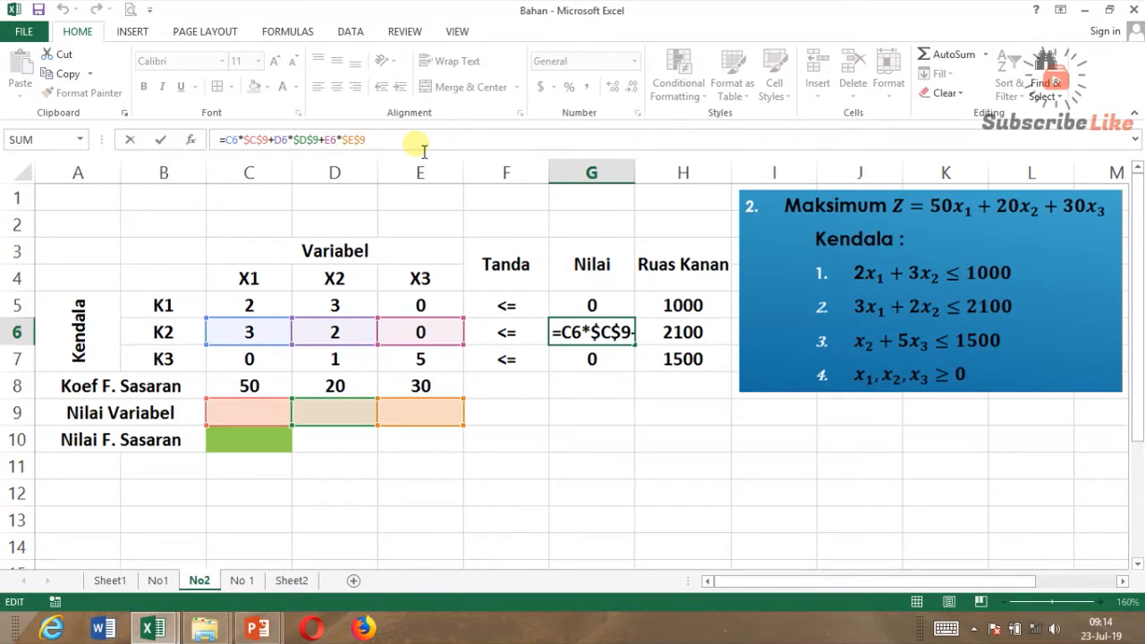
{"action": "key", "text": "Return"}
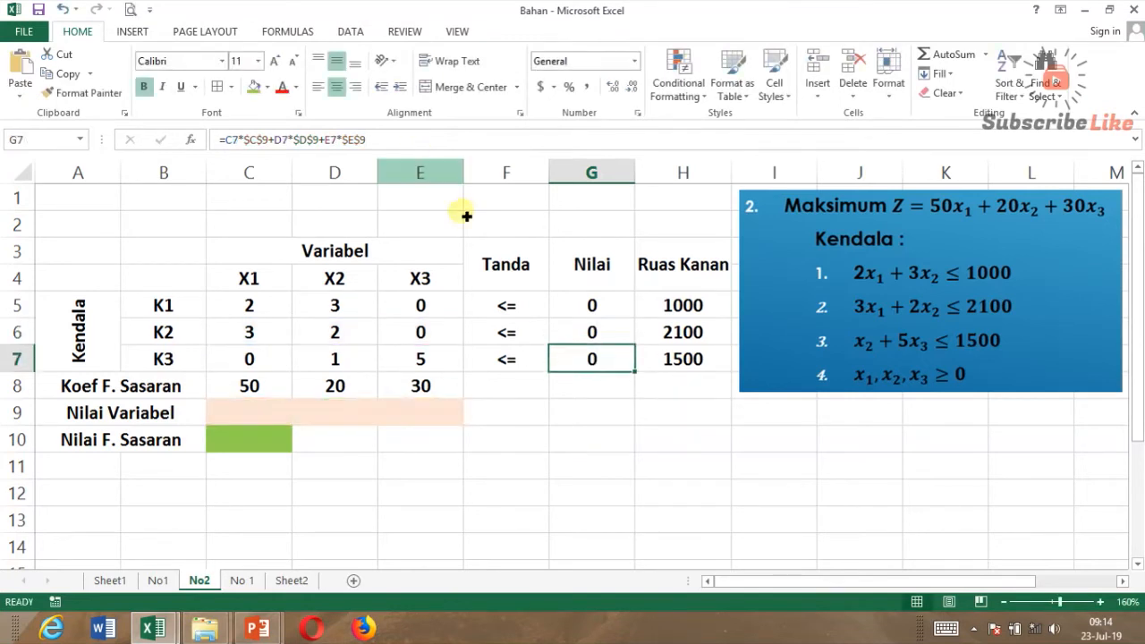
{"action": "left_click", "coordinate": [436, 143]}
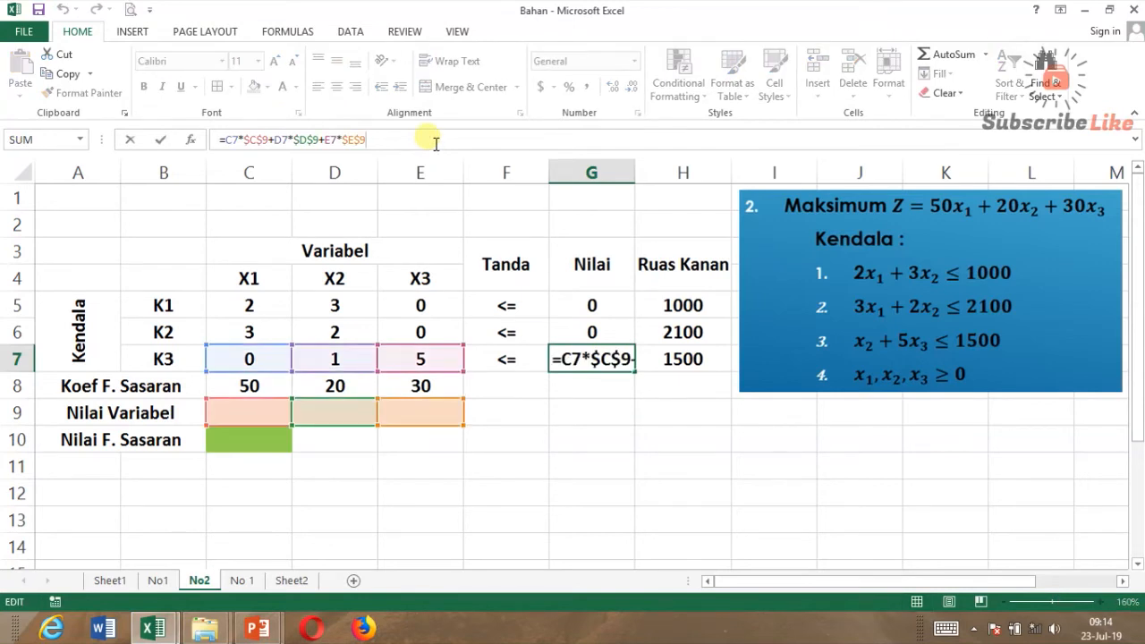
{"action": "key", "text": "Return"}
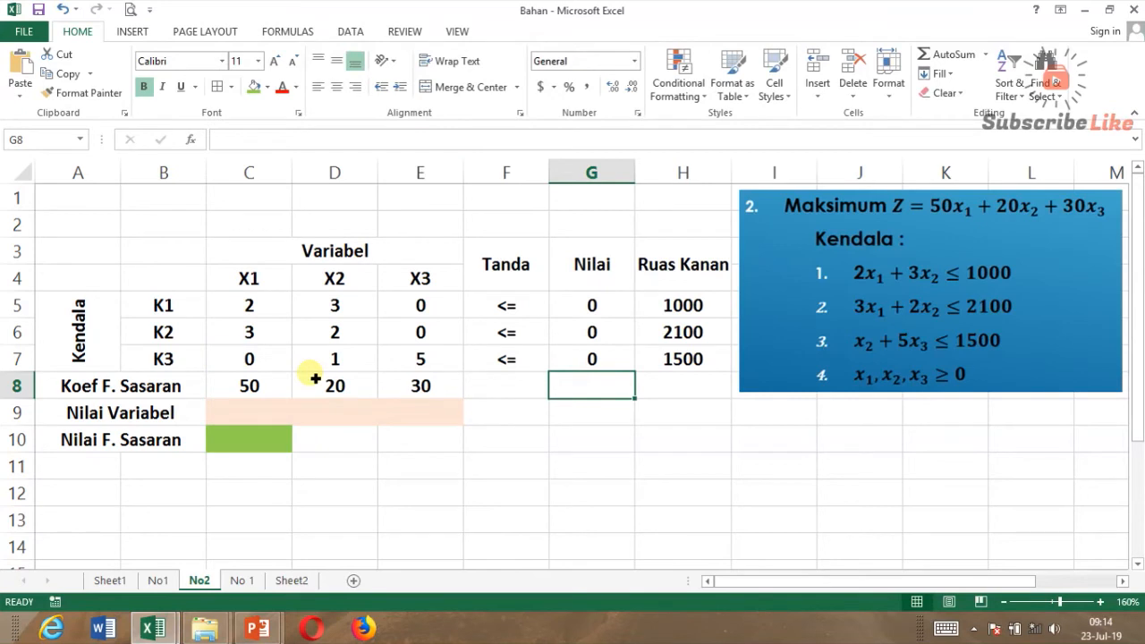
Step: Enter the objective value formula =C8*C9+D8*D9+E8*E9 in the Nilai F. Sasaran cell, C10
{"action": "left_click", "coordinate": [268, 446]}
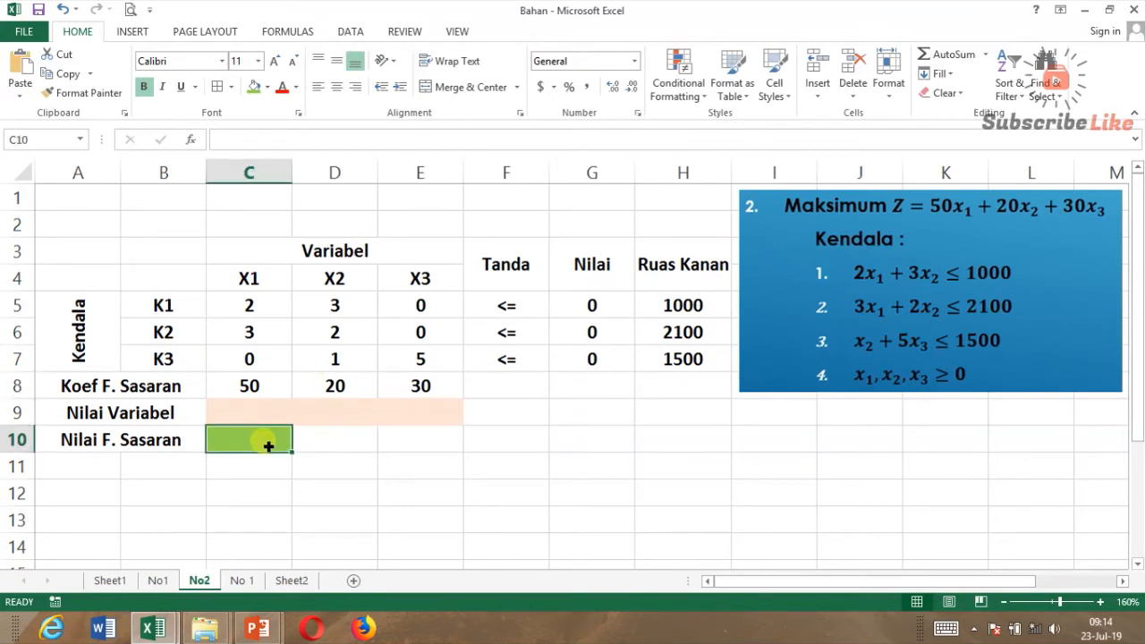
{"action": "type", "text": "="}
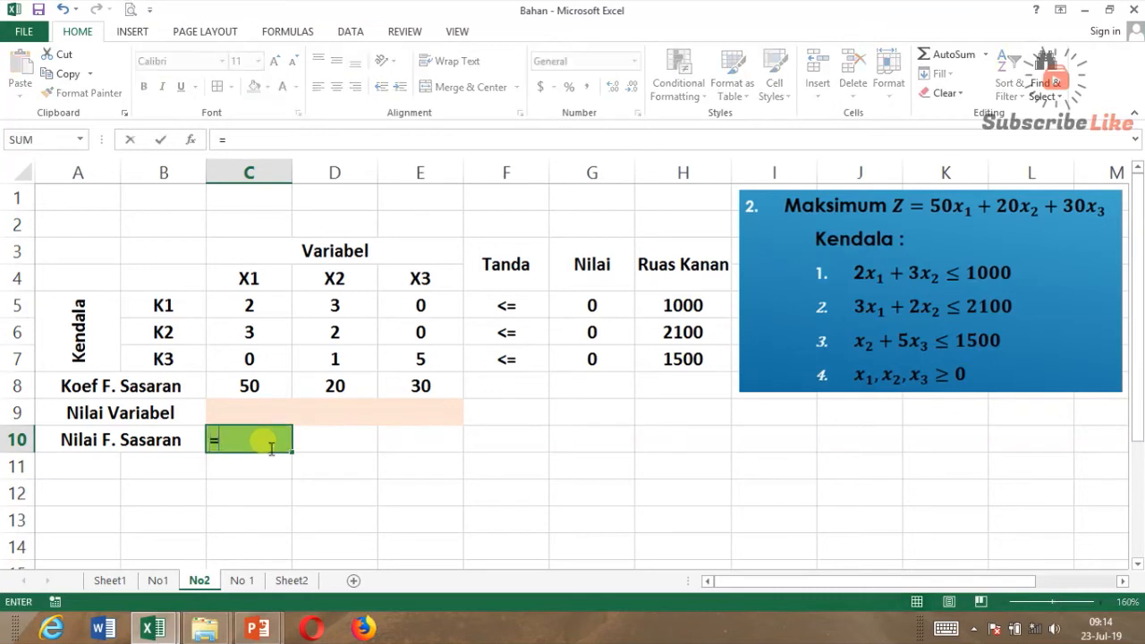
{"action": "left_click", "coordinate": [274, 392]}
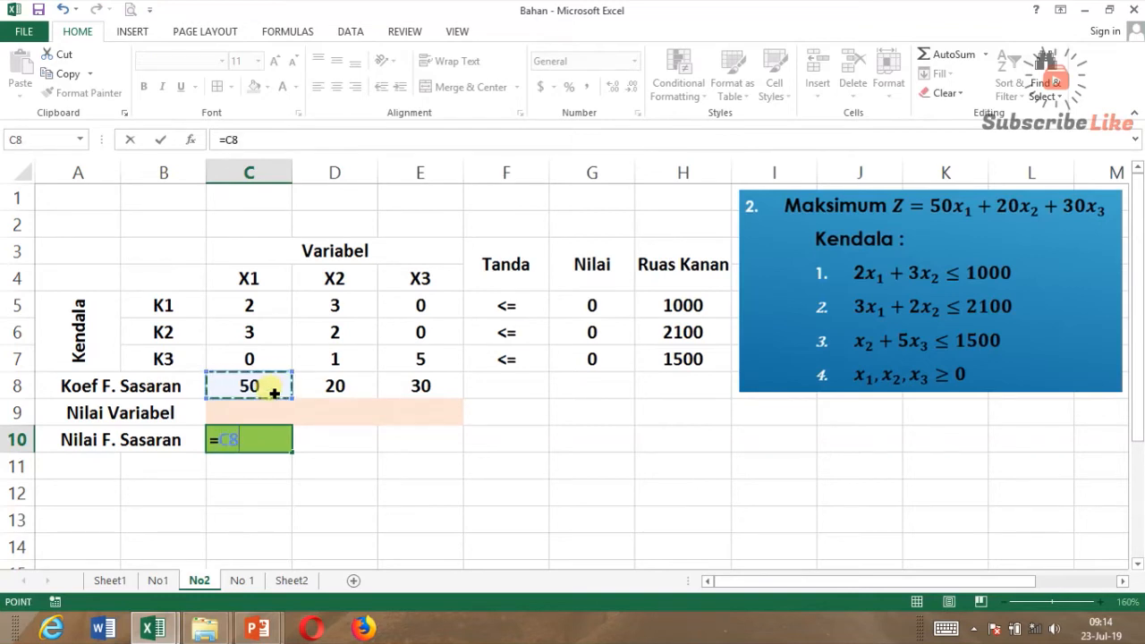
{"action": "type", "text": "*"}
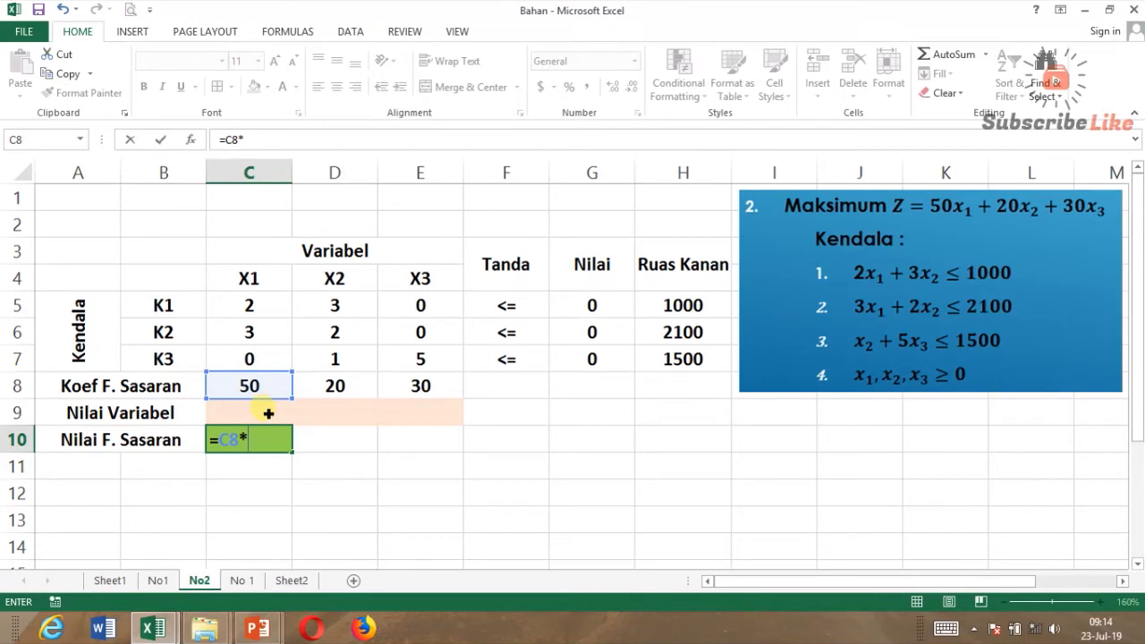
{"action": "left_click", "coordinate": [267, 416]}
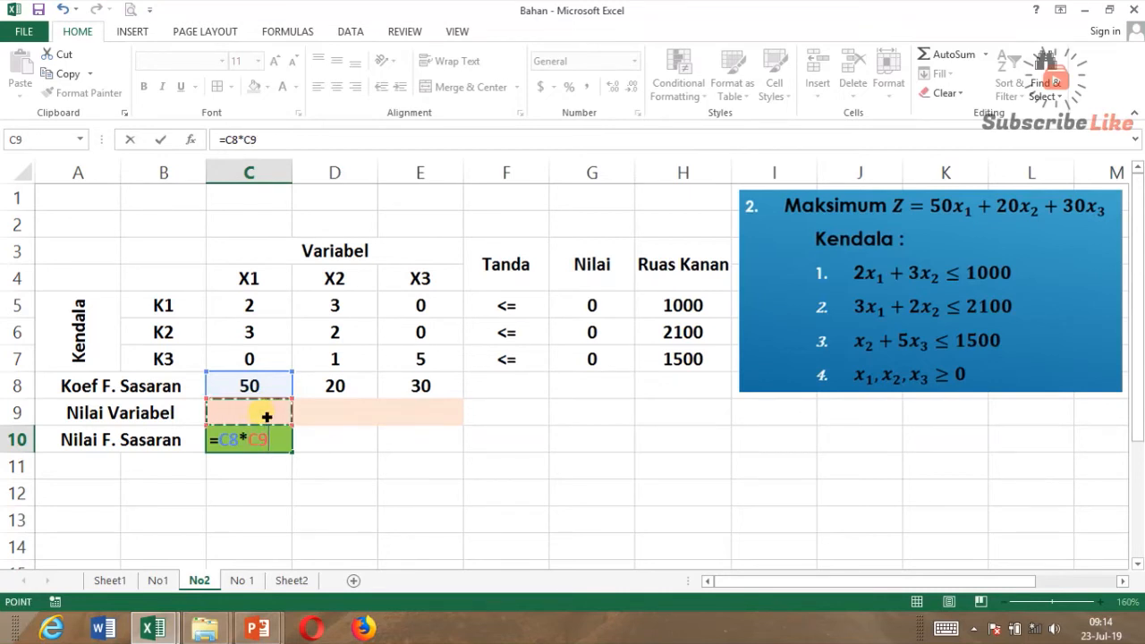
{"action": "type", "text": "+"}
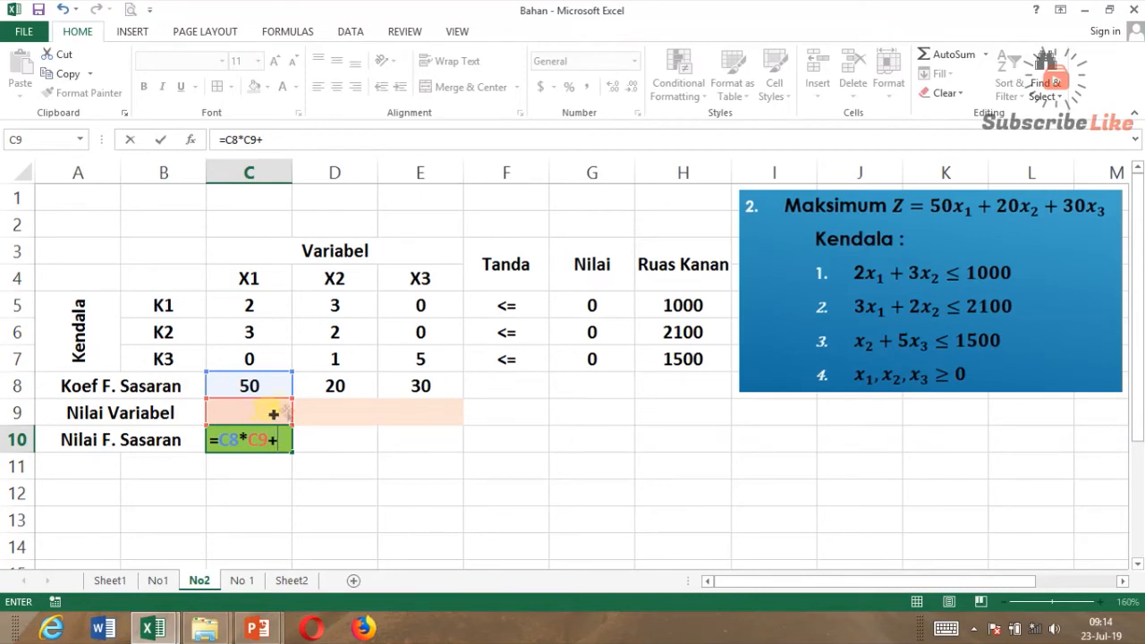
{"action": "left_click", "coordinate": [345, 393]}
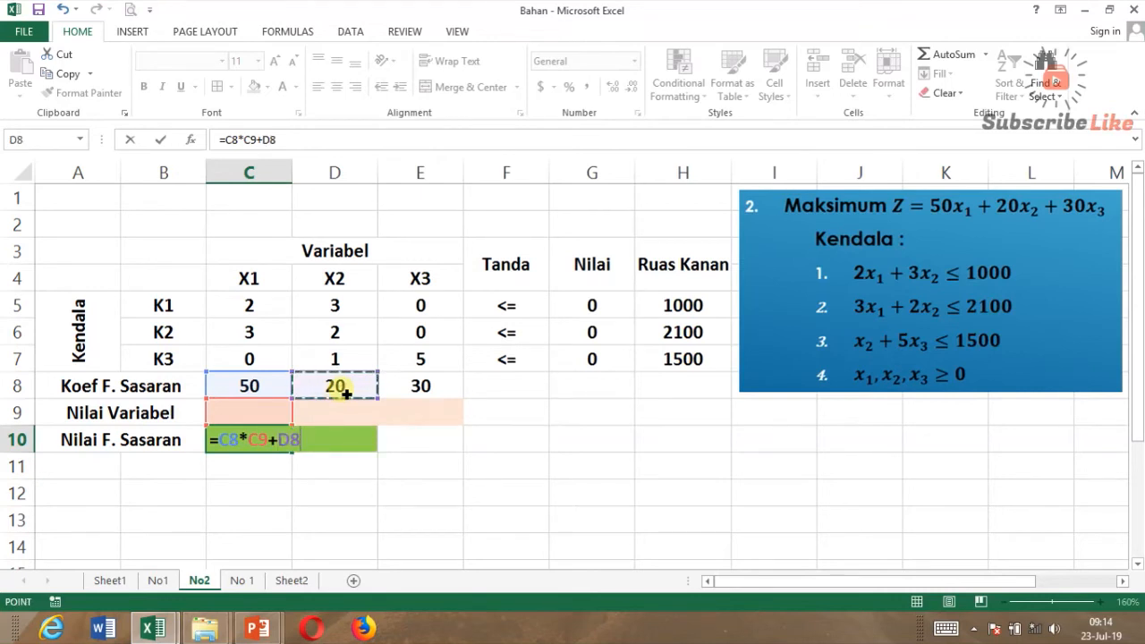
{"action": "type", "text": "*"}
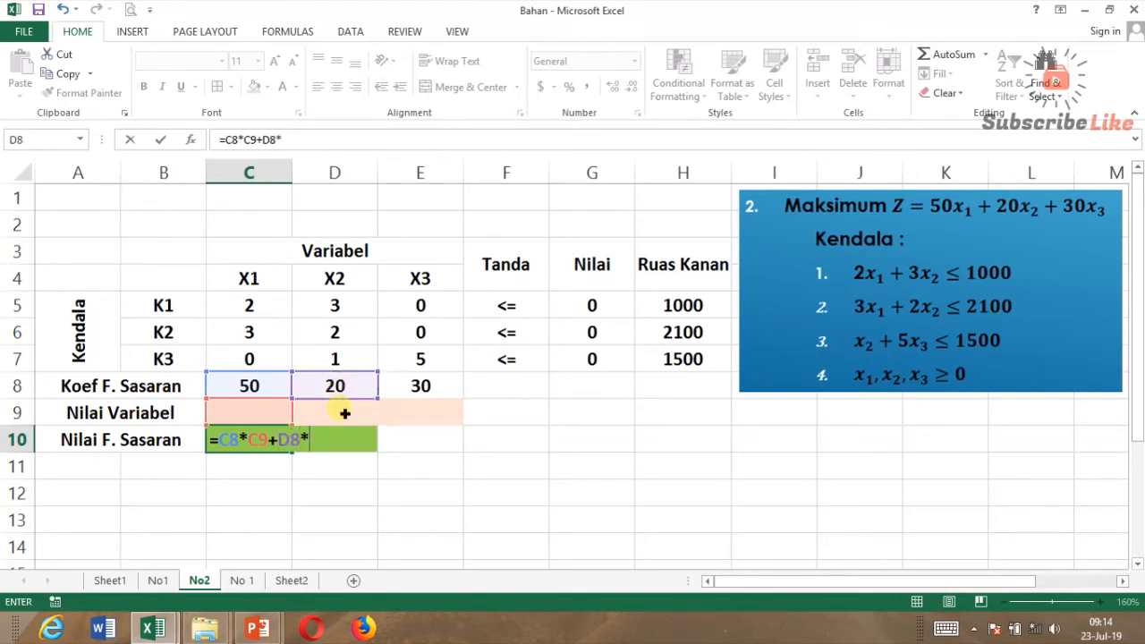
{"action": "left_click", "coordinate": [344, 418]}
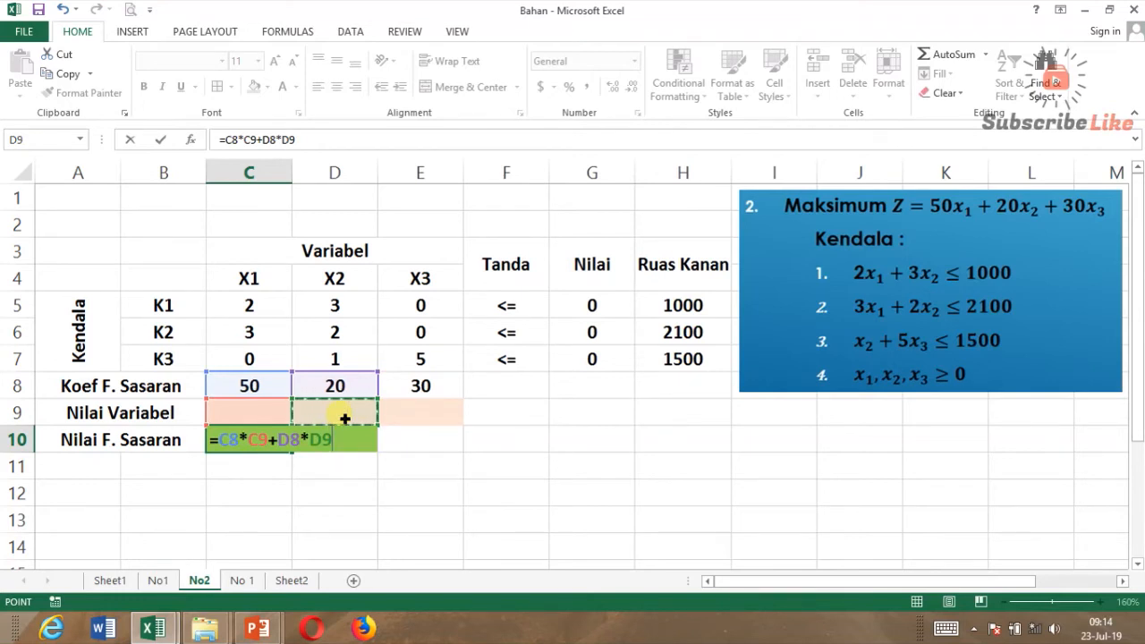
{"action": "type", "text": "+"}
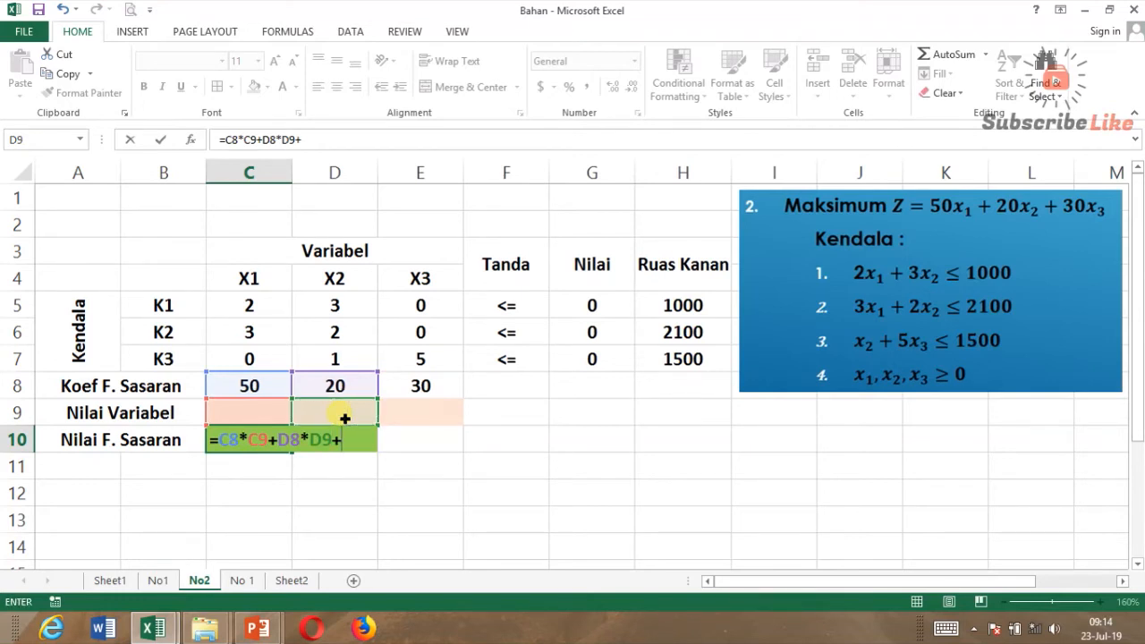
{"action": "left_click", "coordinate": [421, 392]}
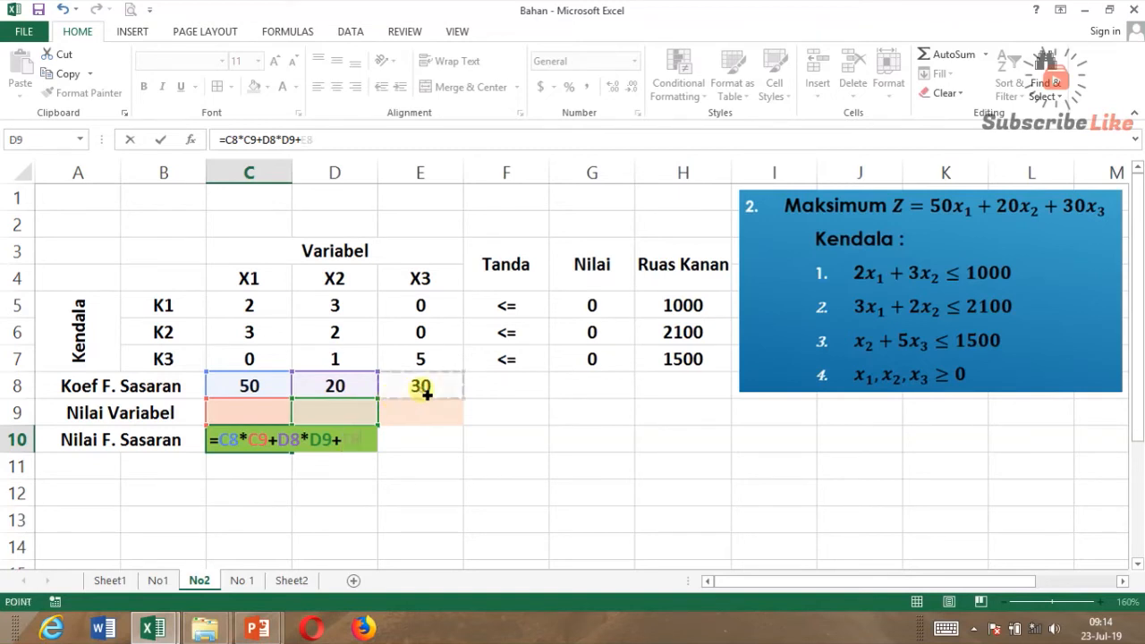
{"action": "type", "text": "*"}
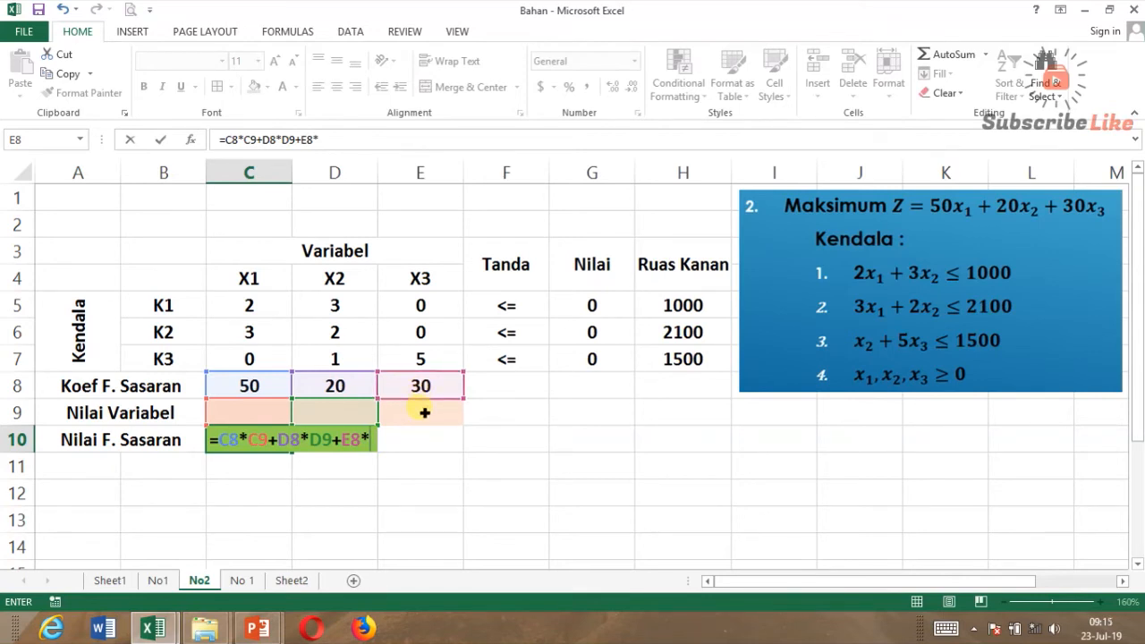
{"action": "left_click", "coordinate": [423, 414]}
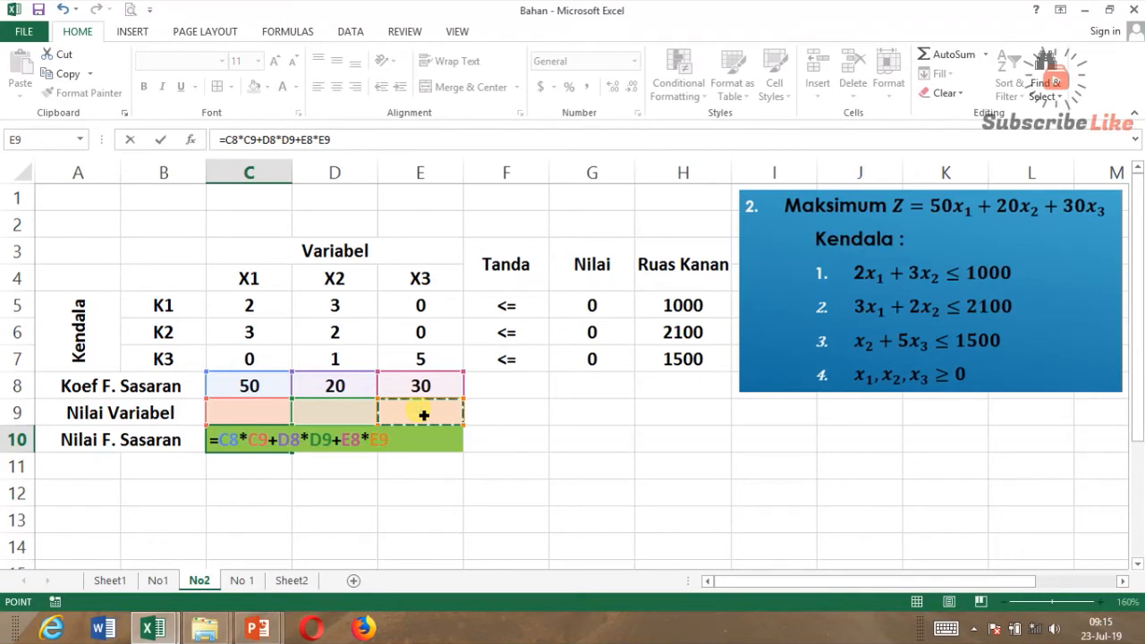
{"action": "key", "text": "Return"}
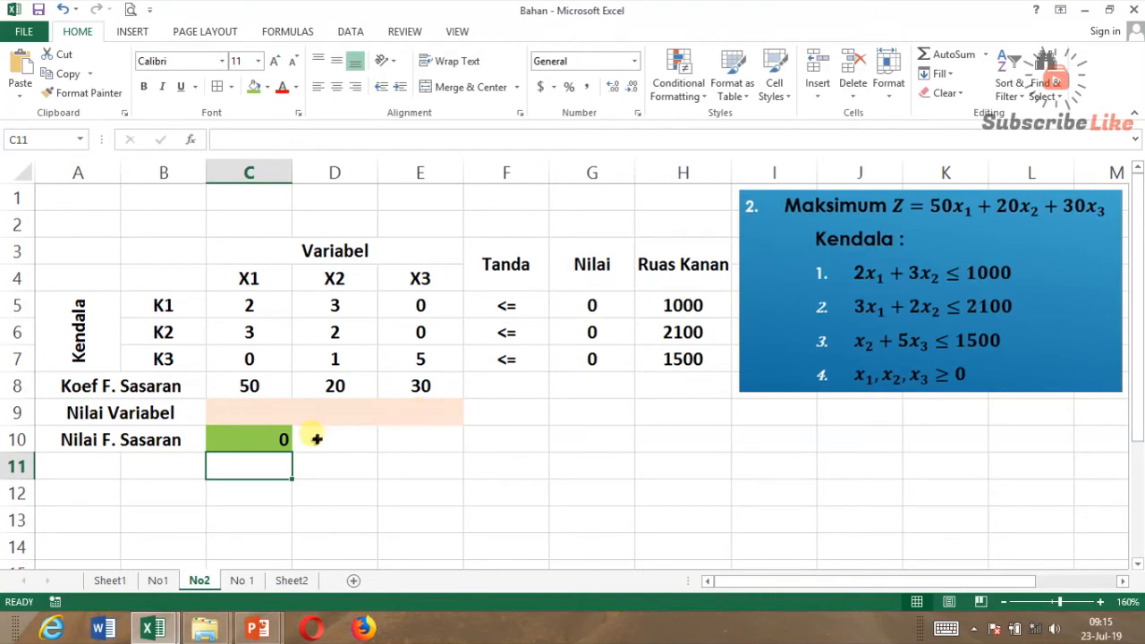
Step: Center the Nilai F. Sasaran cell C10 horizontally, and center the Nilai Variabel cells C9:E9 both horizontally and vertically
{"action": "left_click", "coordinate": [274, 443]}
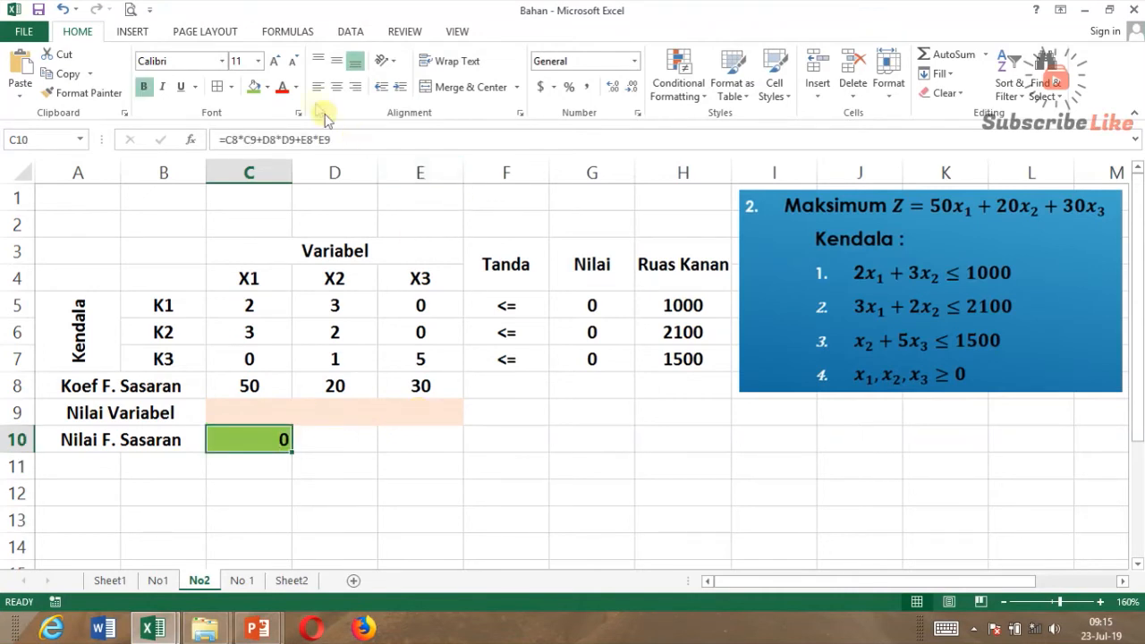
{"action": "left_click", "coordinate": [337, 87]}
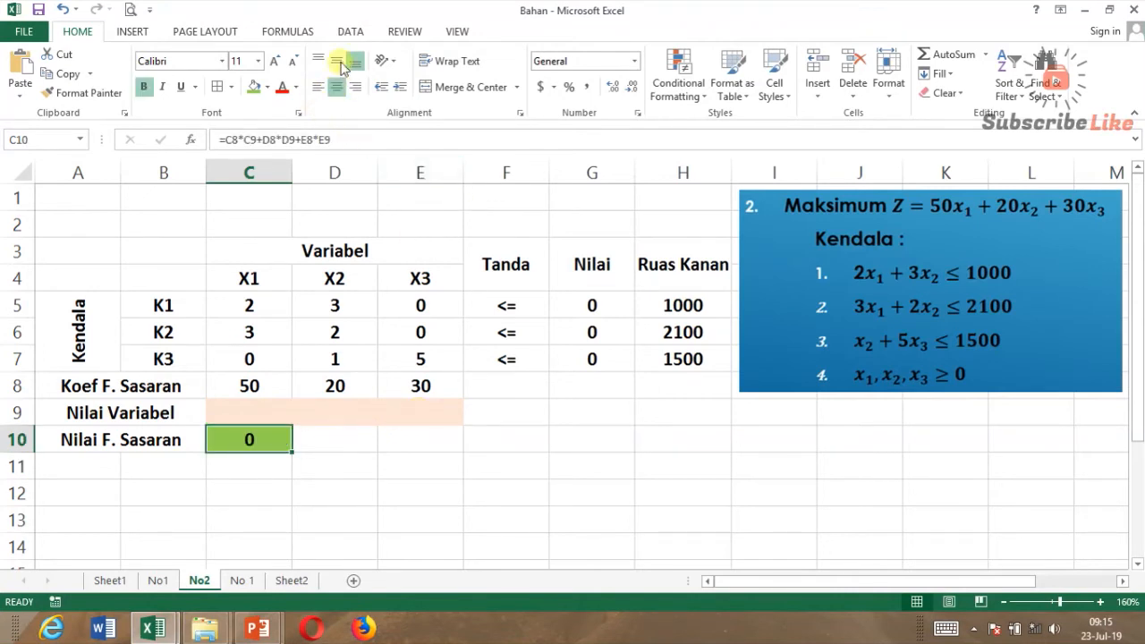
{"action": "left_click", "coordinate": [527, 421]}
{"action": "left_click_drag", "start_coordinate": [243, 412], "coordinate": [409, 412]}
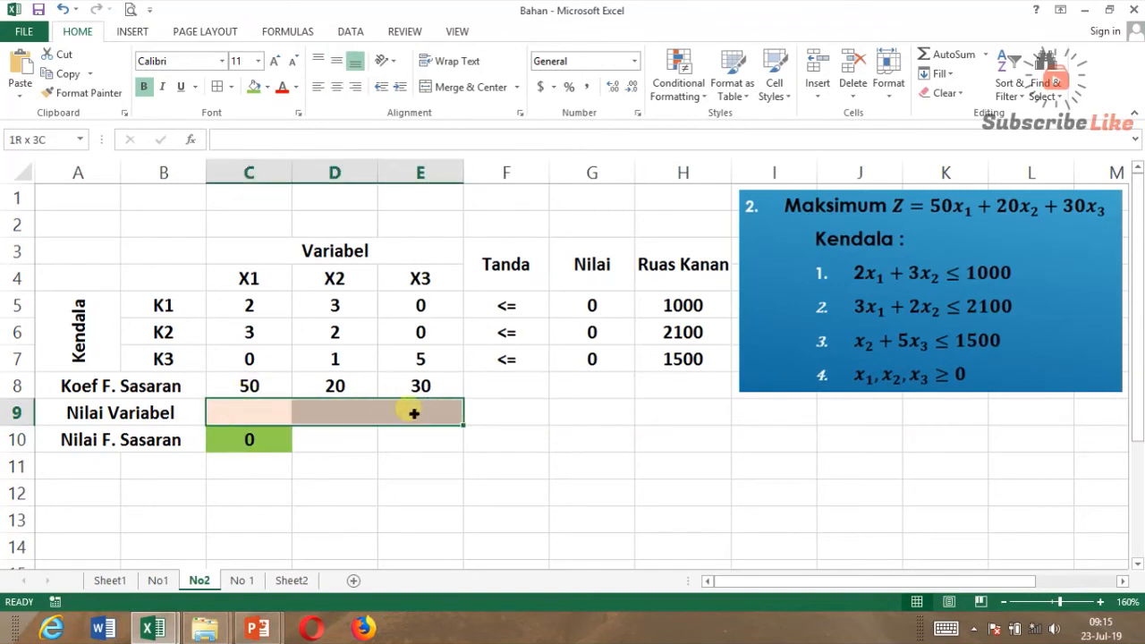
{"action": "left_click", "coordinate": [334, 87]}
{"action": "left_click", "coordinate": [336, 61]}
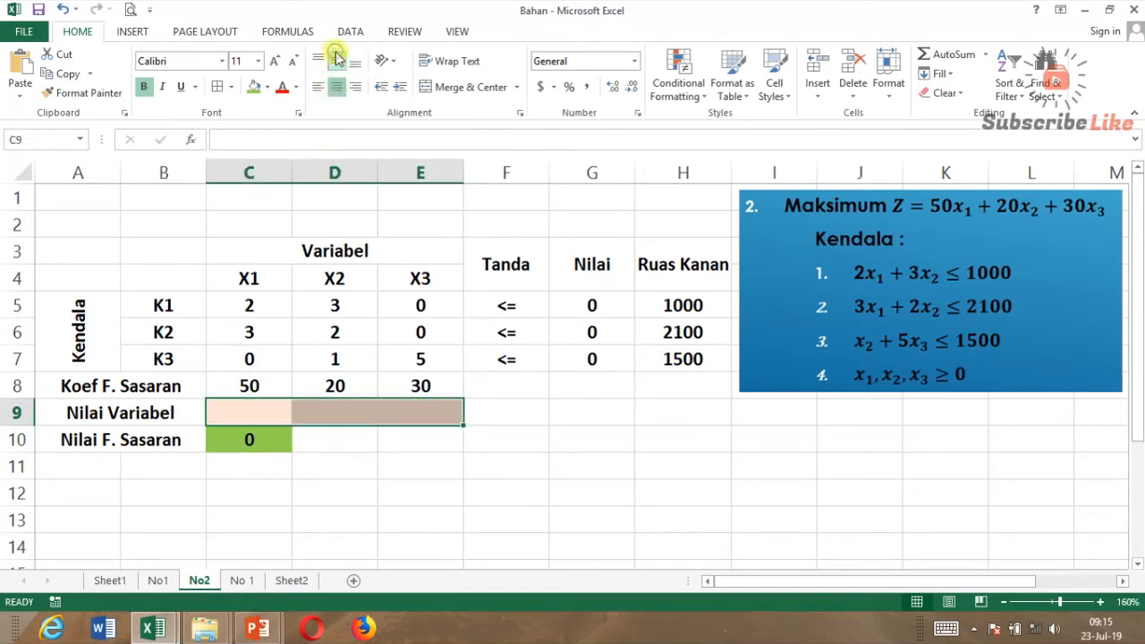
{"action": "left_click", "coordinate": [618, 414]}
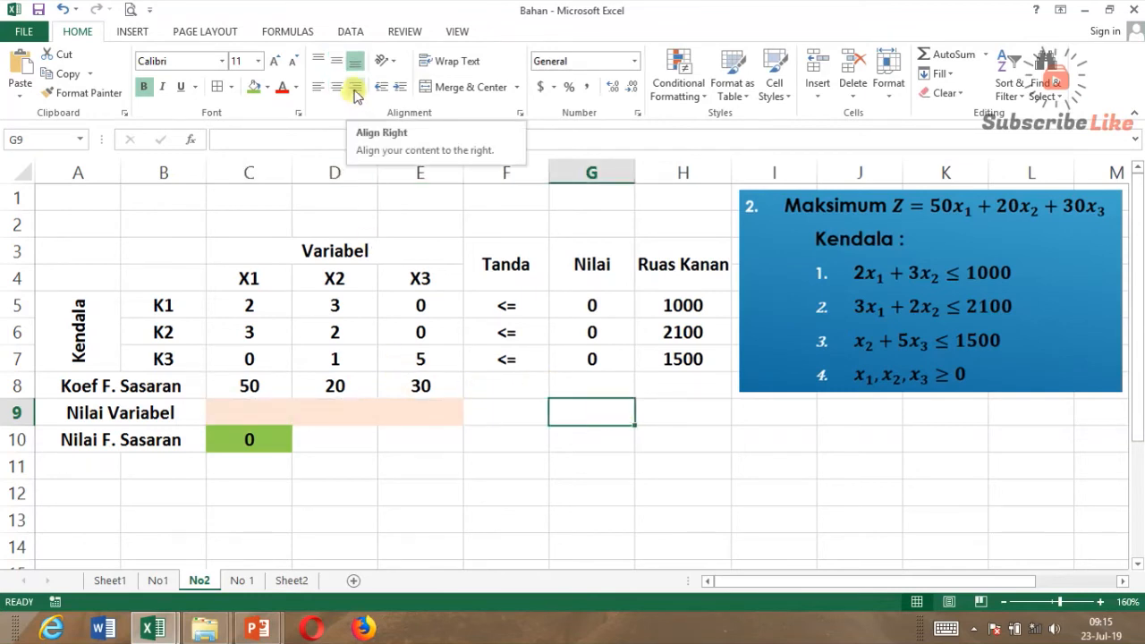
Step: Check in the Excel Add-ins list of the program options that the Solver Add-in is enabled
{"action": "left_click", "coordinate": [349, 32]}
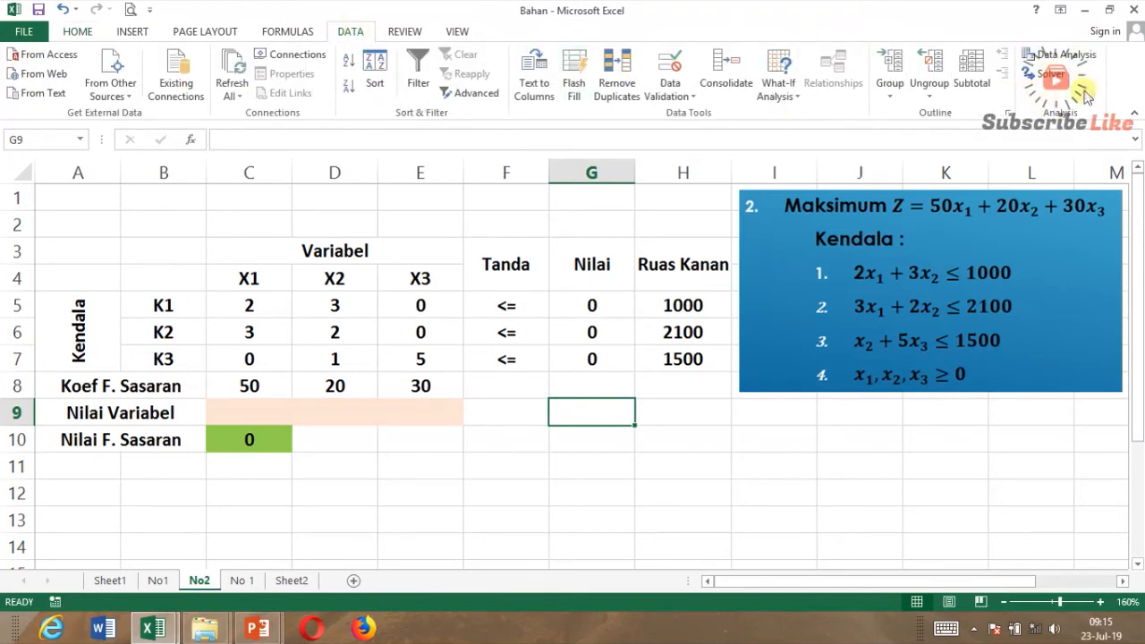
{"action": "left_click", "coordinate": [25, 34]}
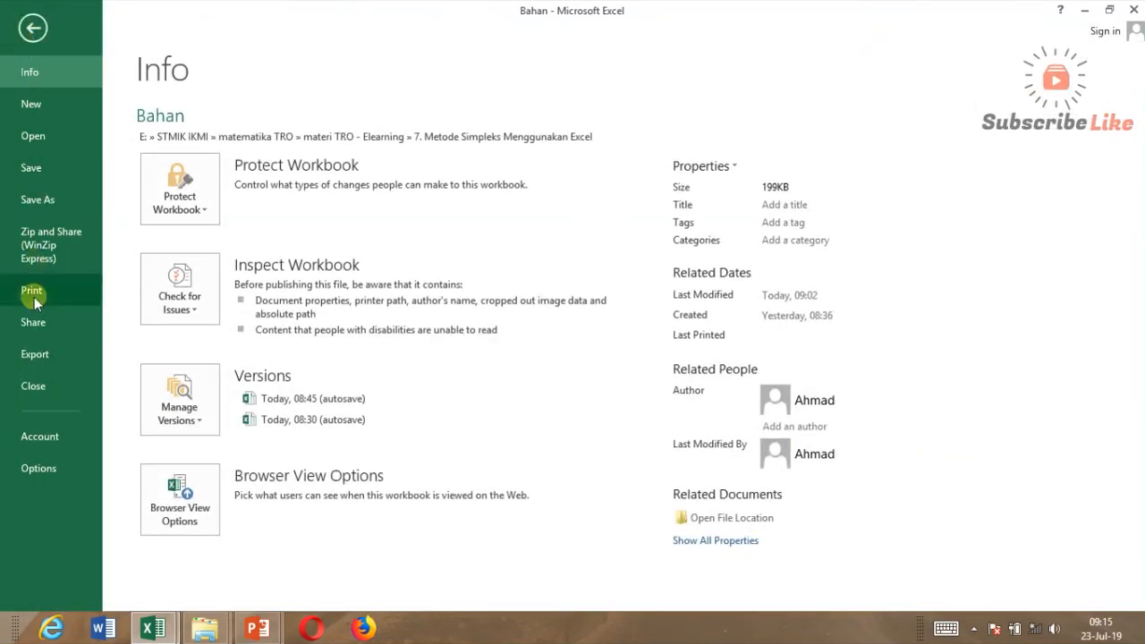
{"action": "left_click", "coordinate": [39, 468]}
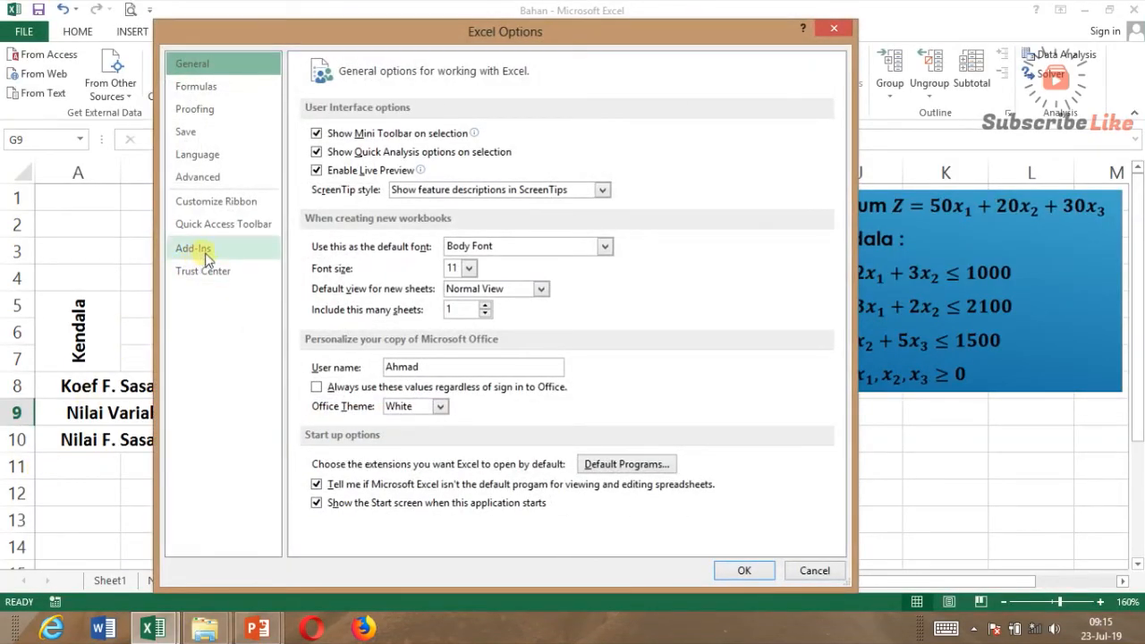
{"action": "left_click", "coordinate": [204, 252]}
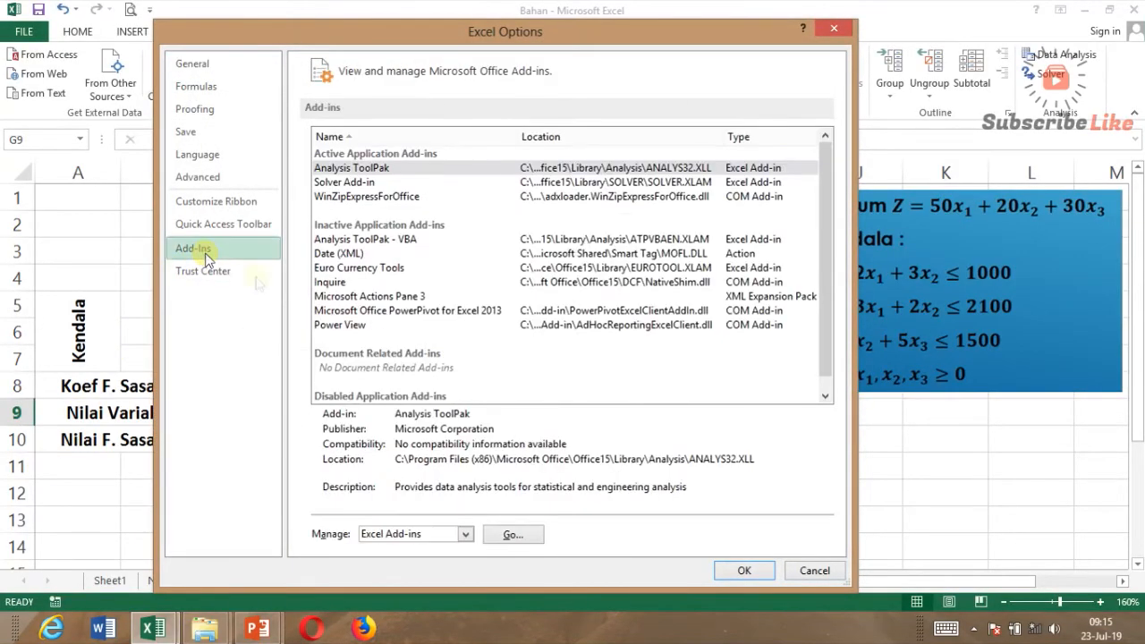
{"action": "left_click", "coordinate": [512, 534]}
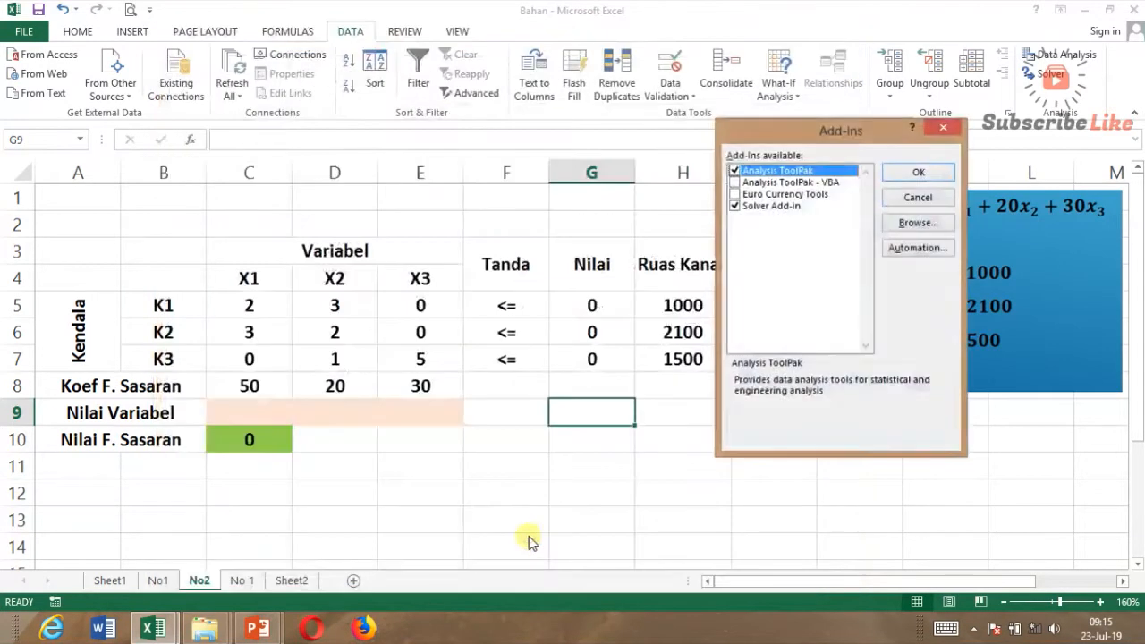
{"action": "left_click", "coordinate": [734, 207]}
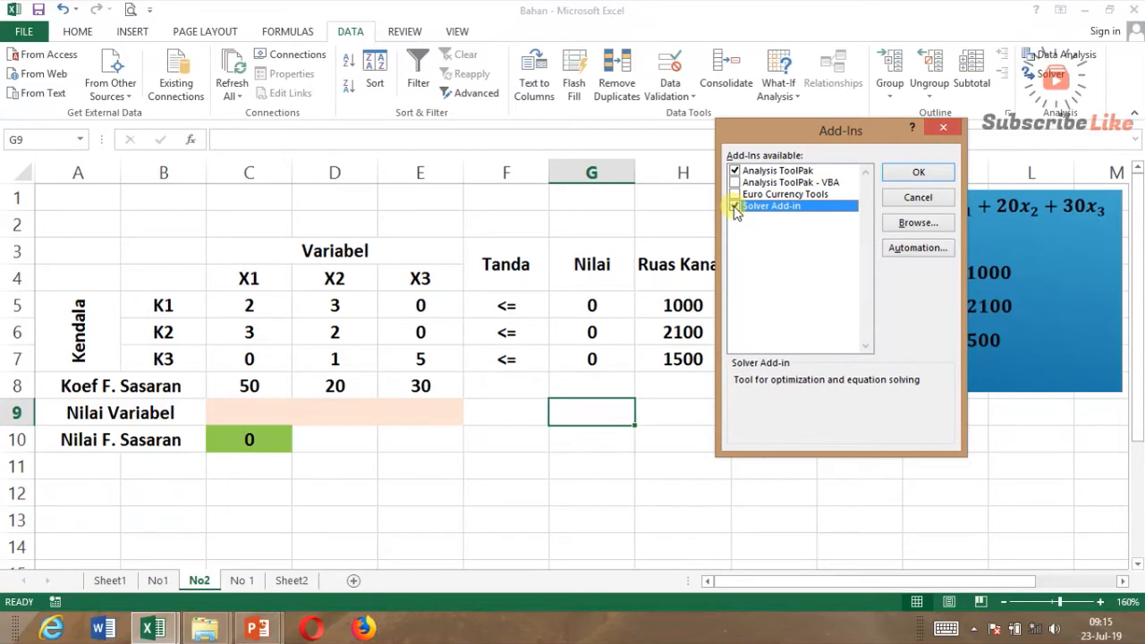
{"action": "left_click", "coordinate": [915, 177]}
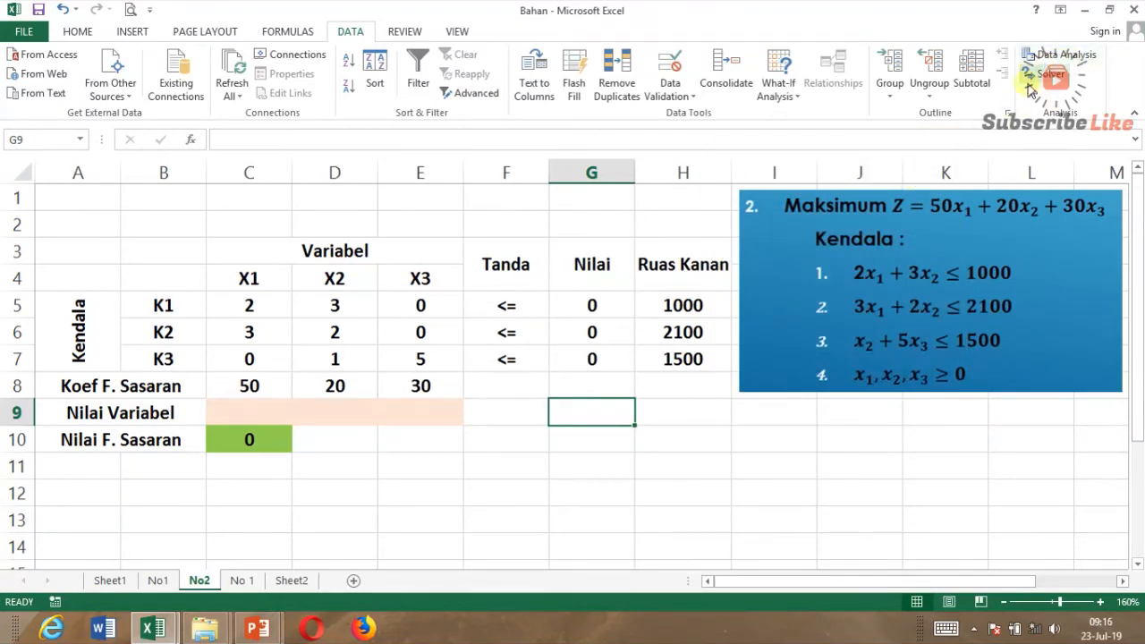
Step: Open the Solver parameters and clear the default objective cell reference
{"action": "left_click", "coordinate": [449, 444]}
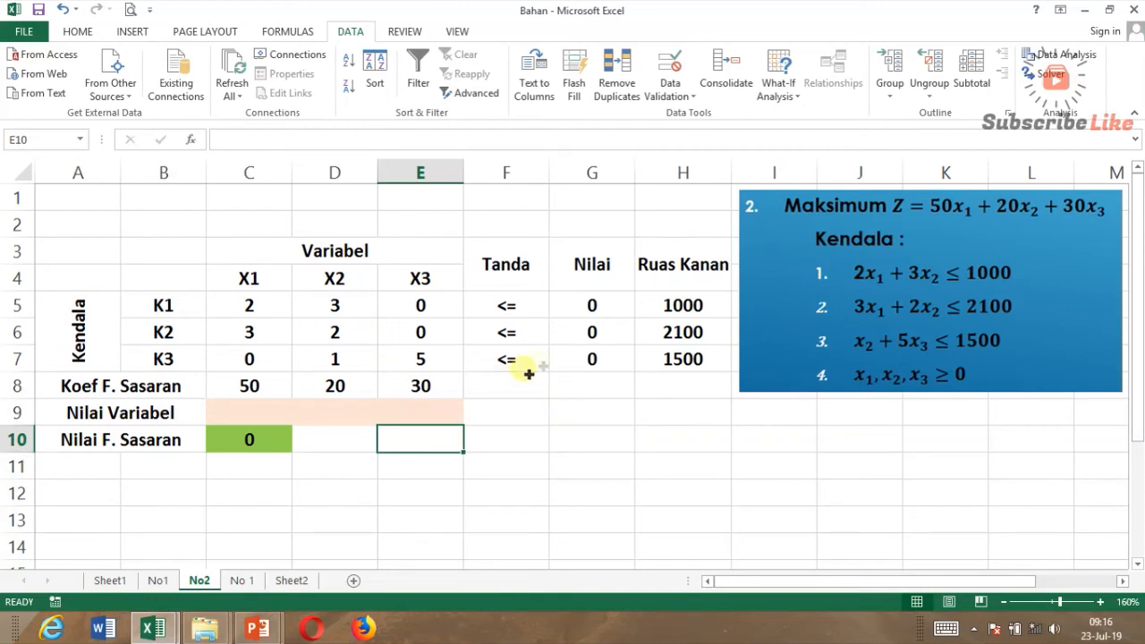
{"action": "left_click", "coordinate": [1054, 78]}
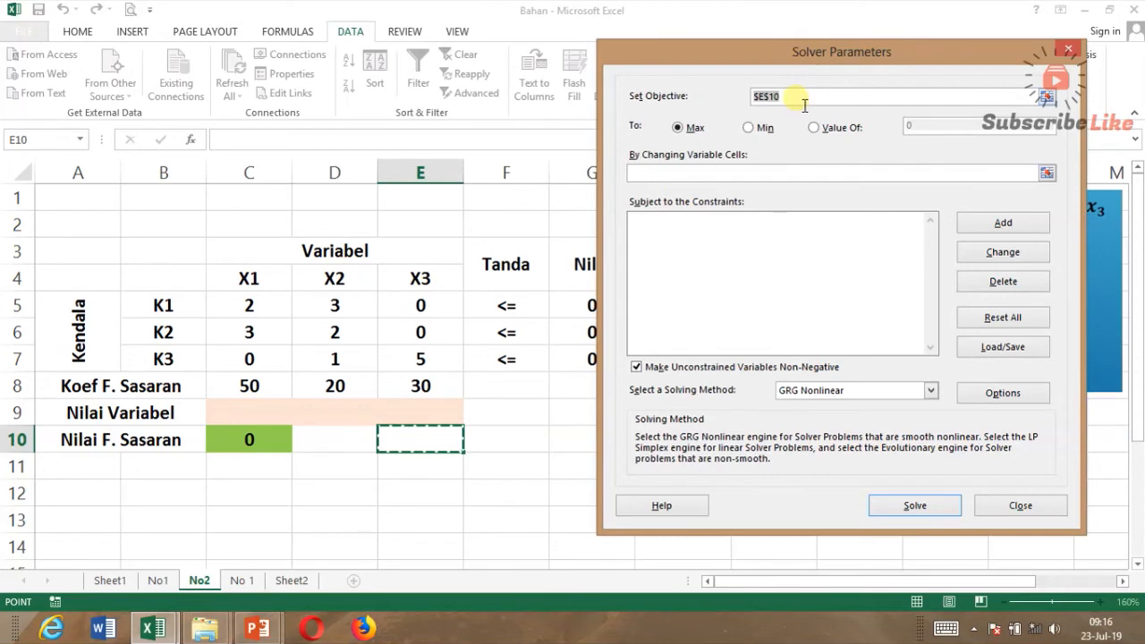
{"action": "key", "text": "BackSpace"}
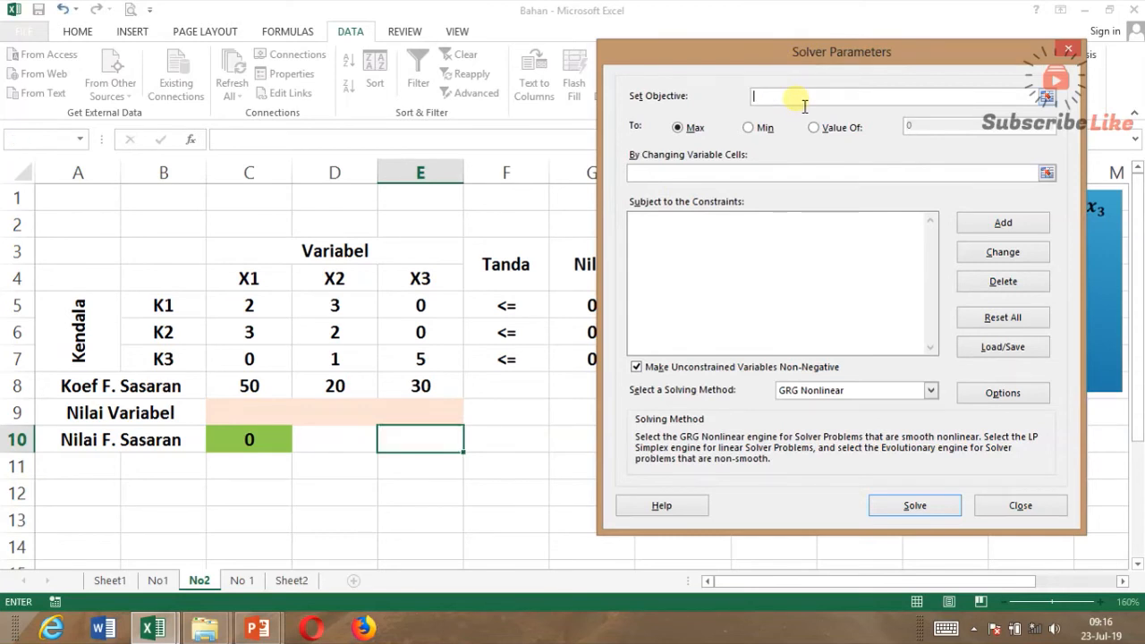